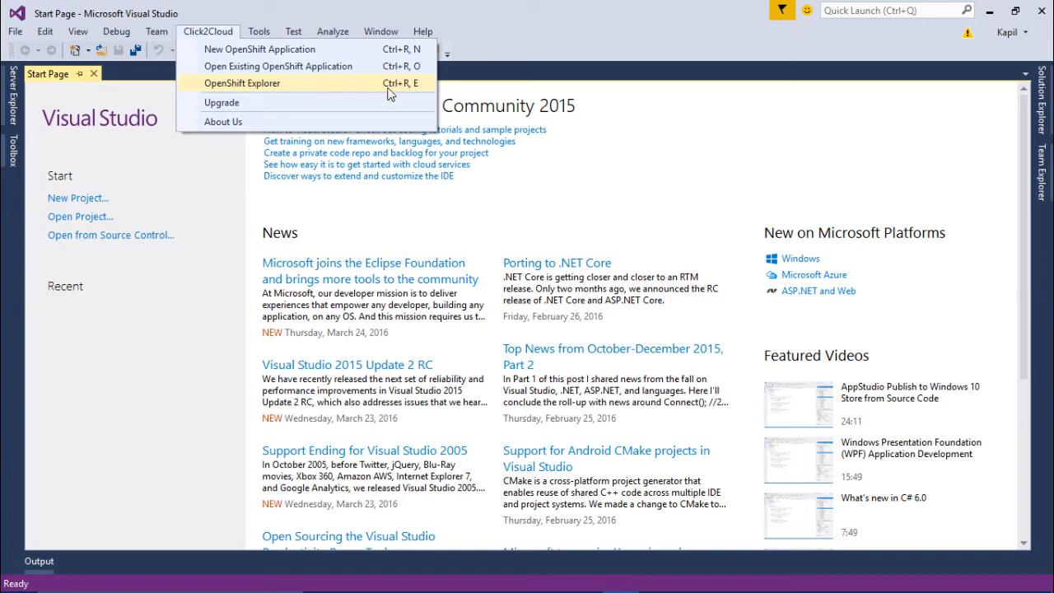
left_click(336, 88)
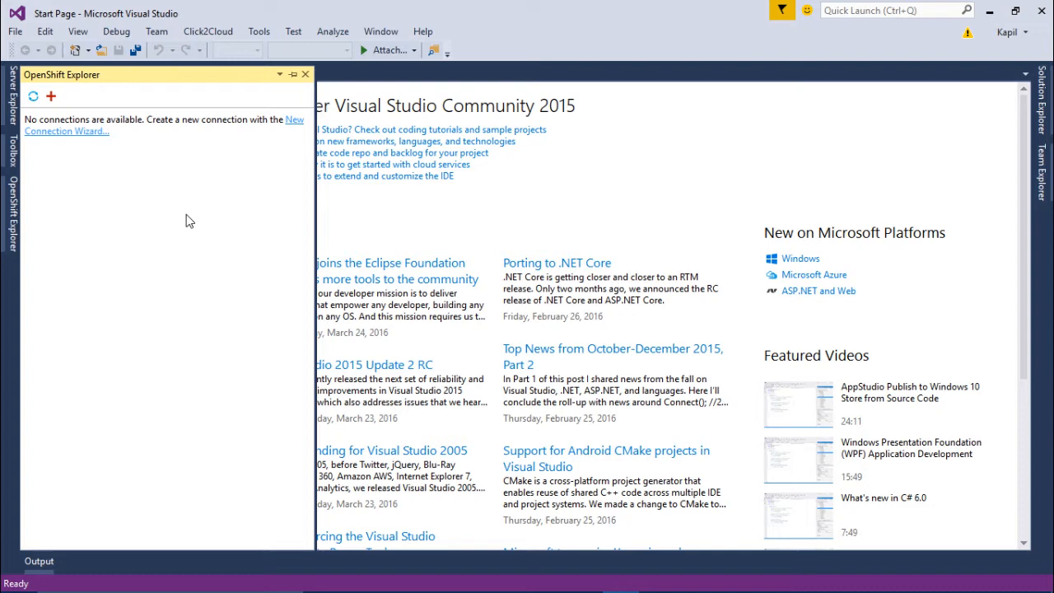
left_click(57, 107)
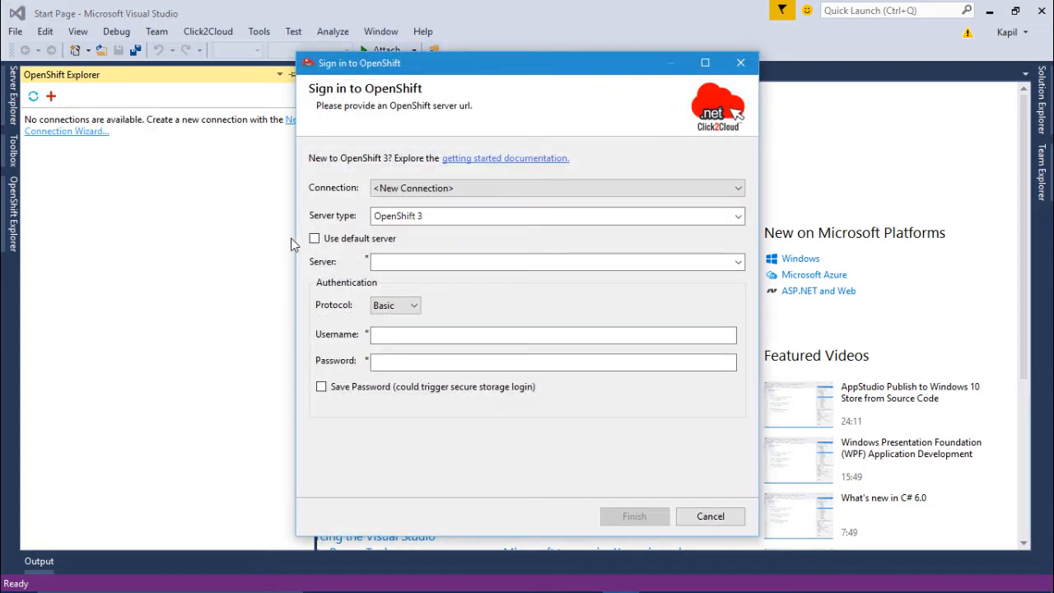
left_click(377, 262)
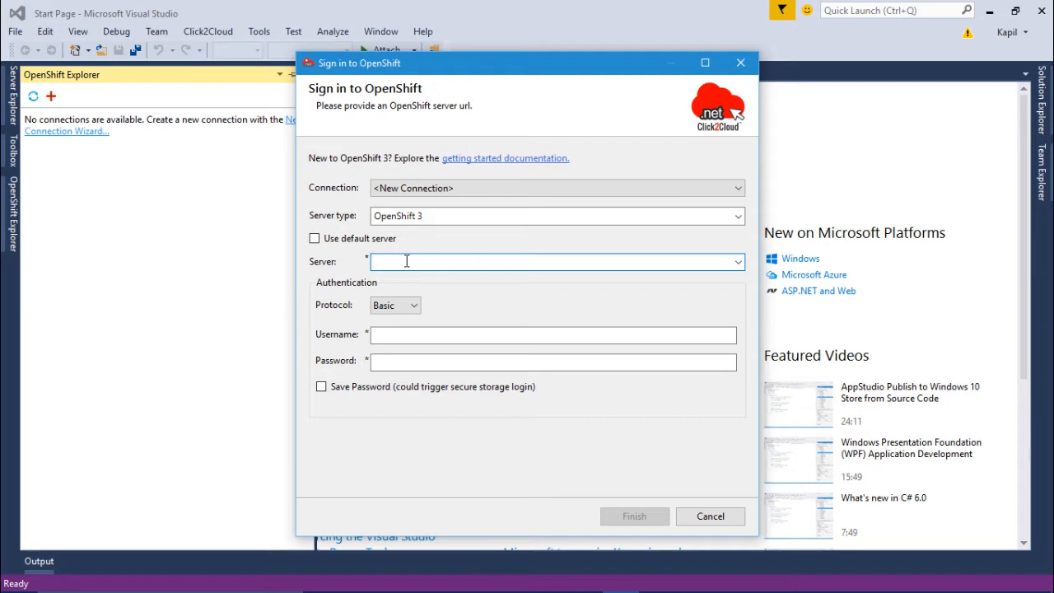
type("https://ose3lab.click2cloud.net:8443")
Step: Sign in to the OpenShift server with username demo and the account password, with the password saved
left_click(420, 336)
type("dem")
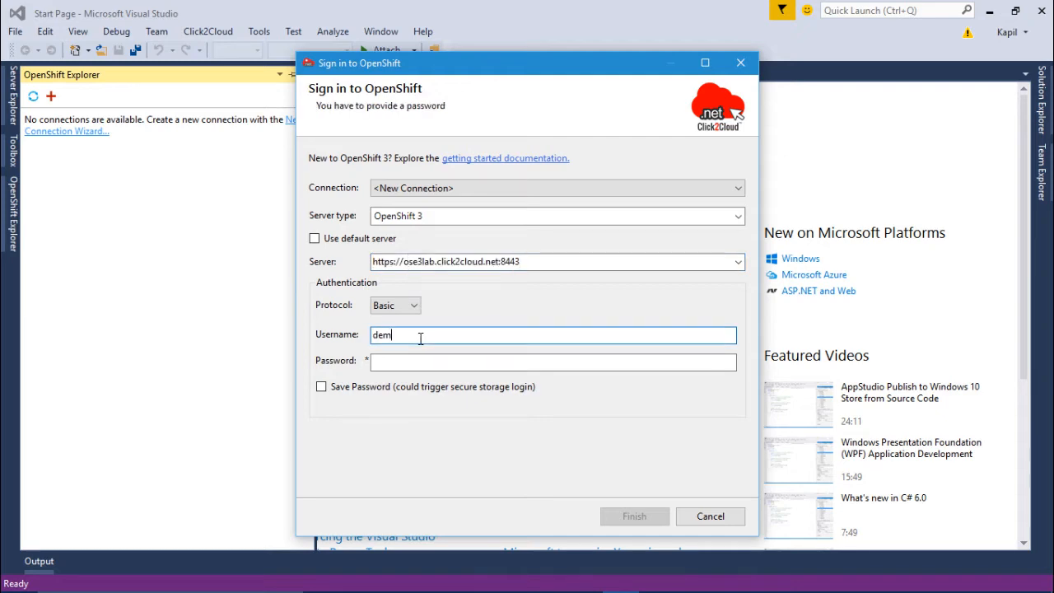
type("o")
key("Tab")
type("*******")
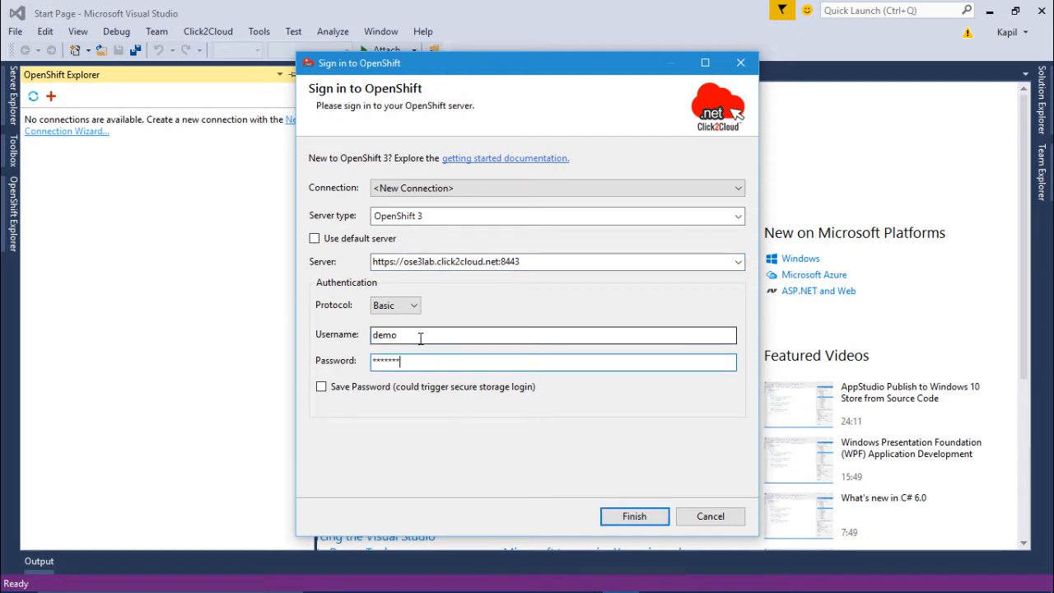
type("*")
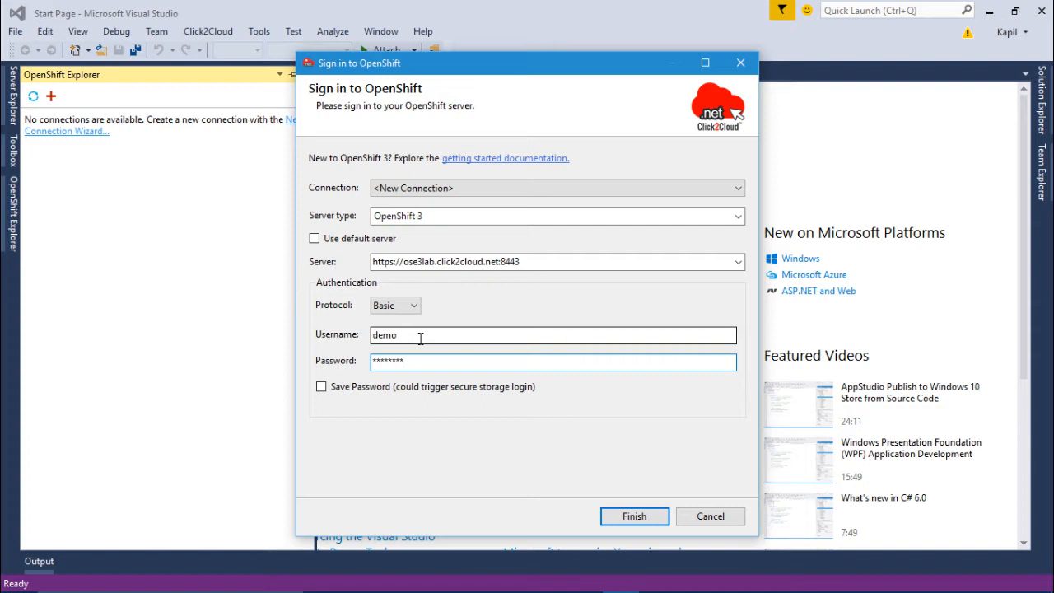
left_click(321, 388)
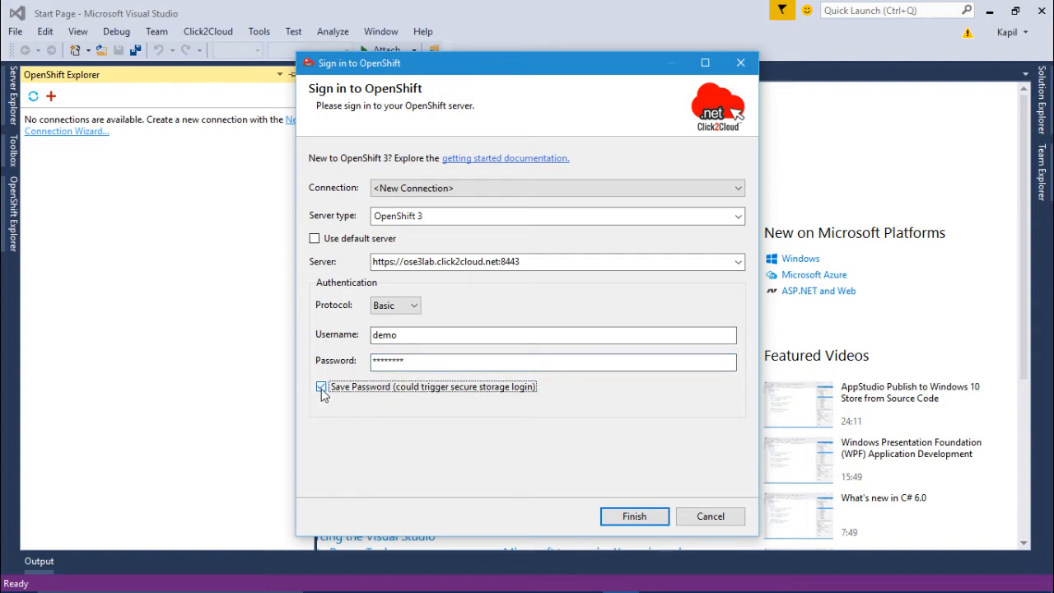
left_click(652, 516)
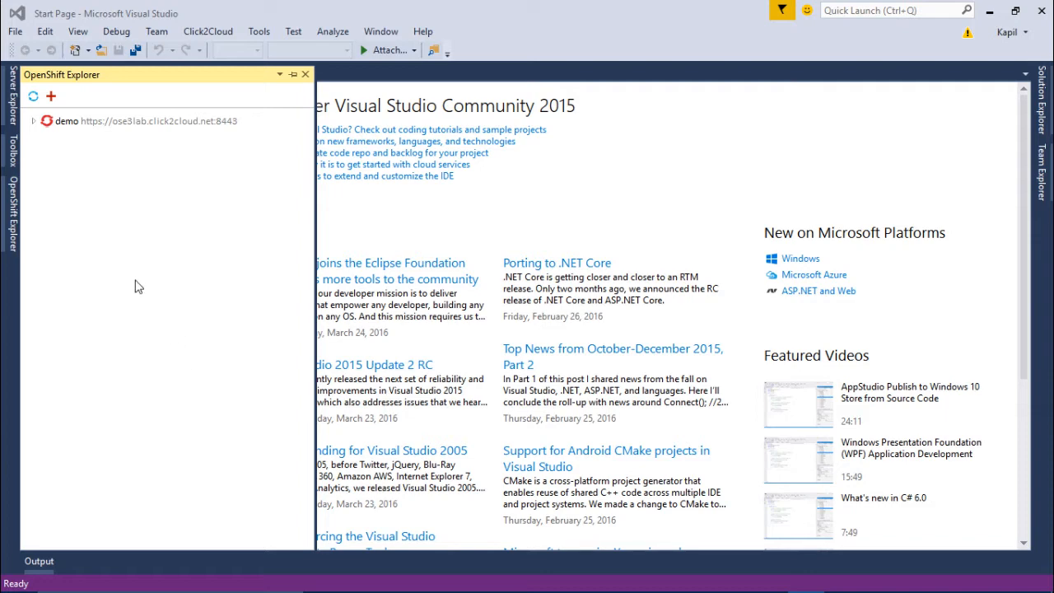
Step: Expand the demo connection and Sample Project to view the resource folders, and show the connection's options for new items
left_click(33, 121)
left_click(49, 135)
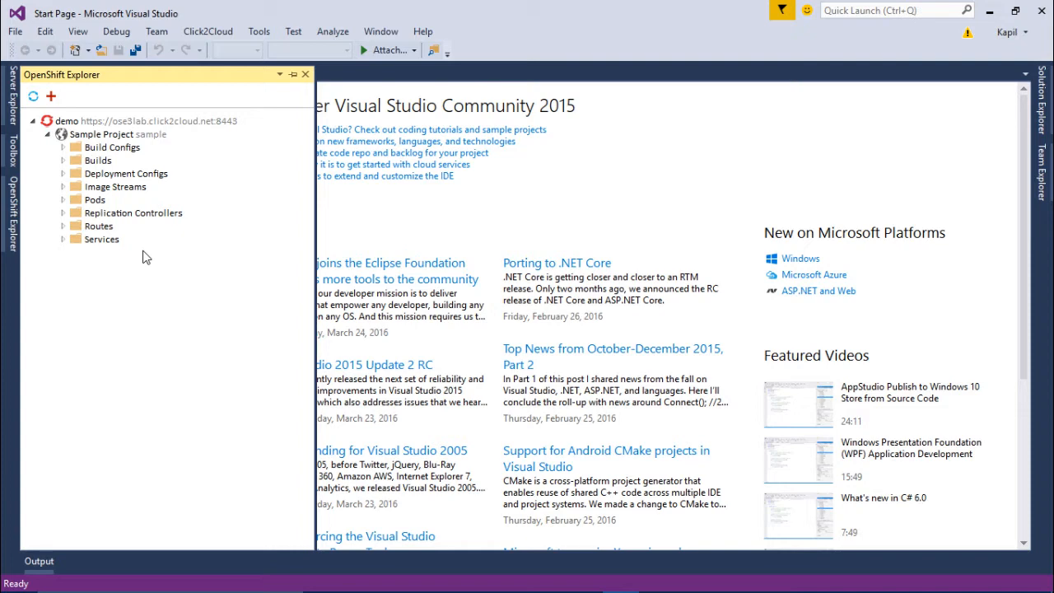
right_click(114, 124)
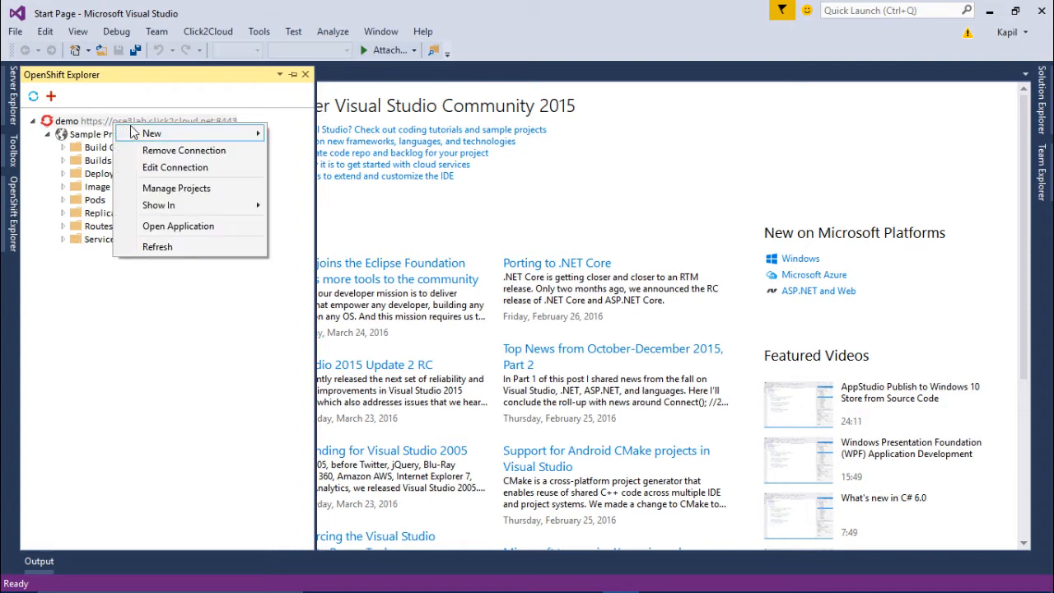
mouse_move(149, 132)
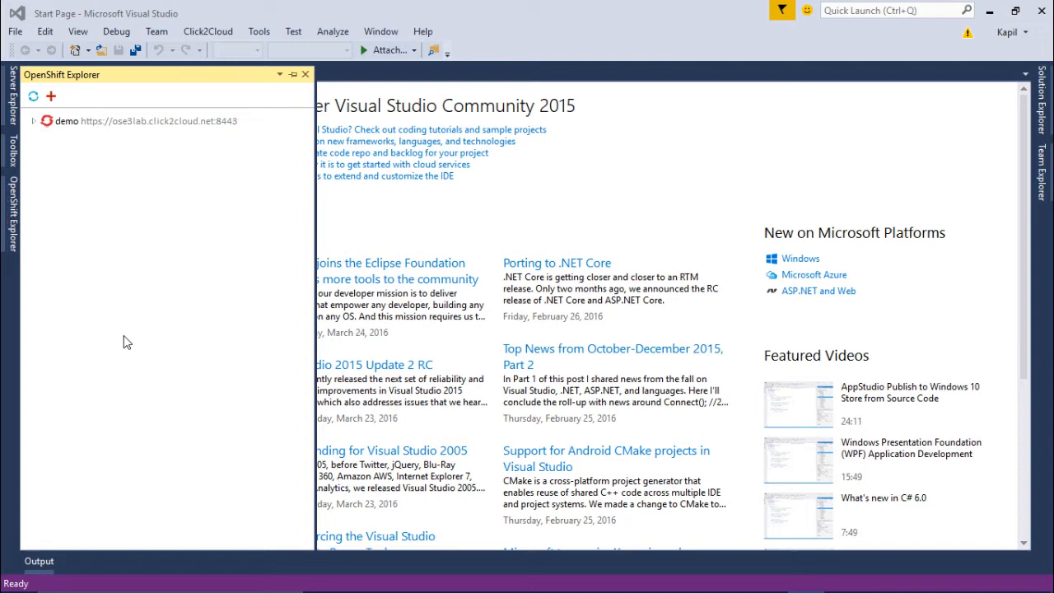
Step: Expand Build Configs and Builds under Sample Project and start a new build of the aspnet-45-example build config
left_click(34, 122)
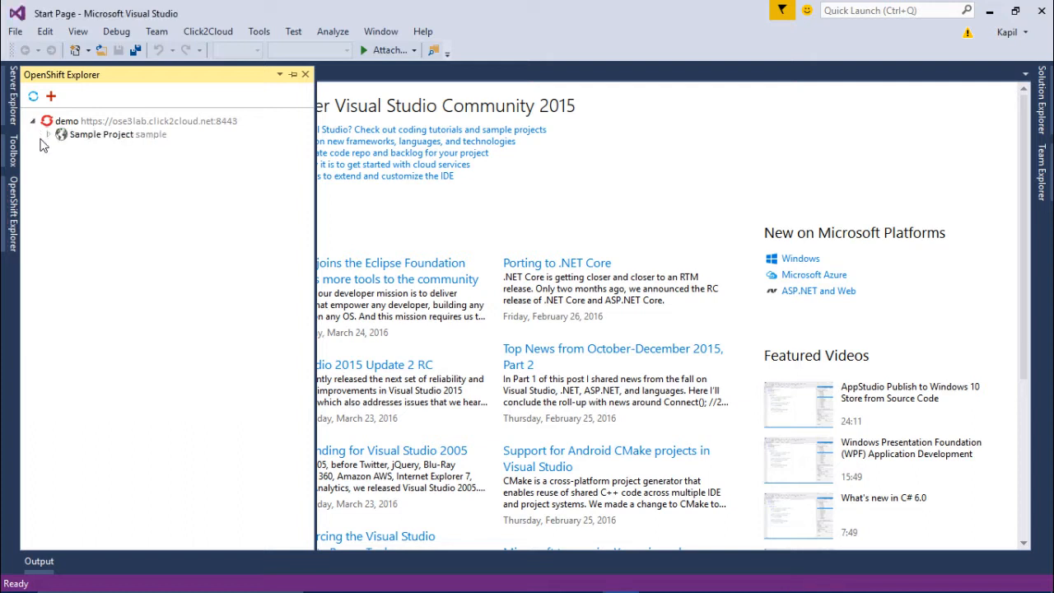
left_click(49, 134)
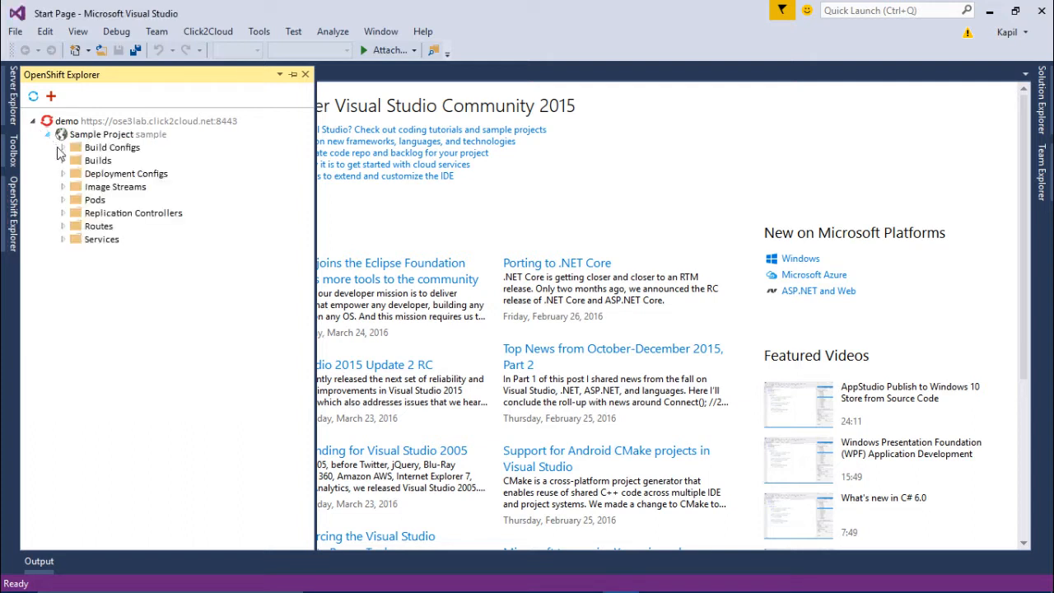
left_click(63, 161)
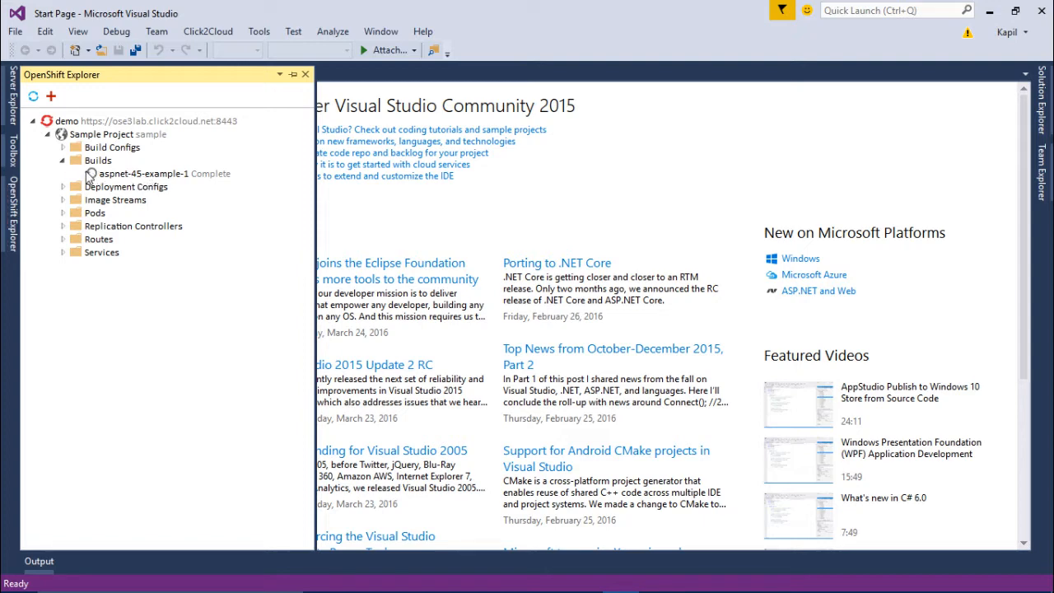
left_click(63, 148)
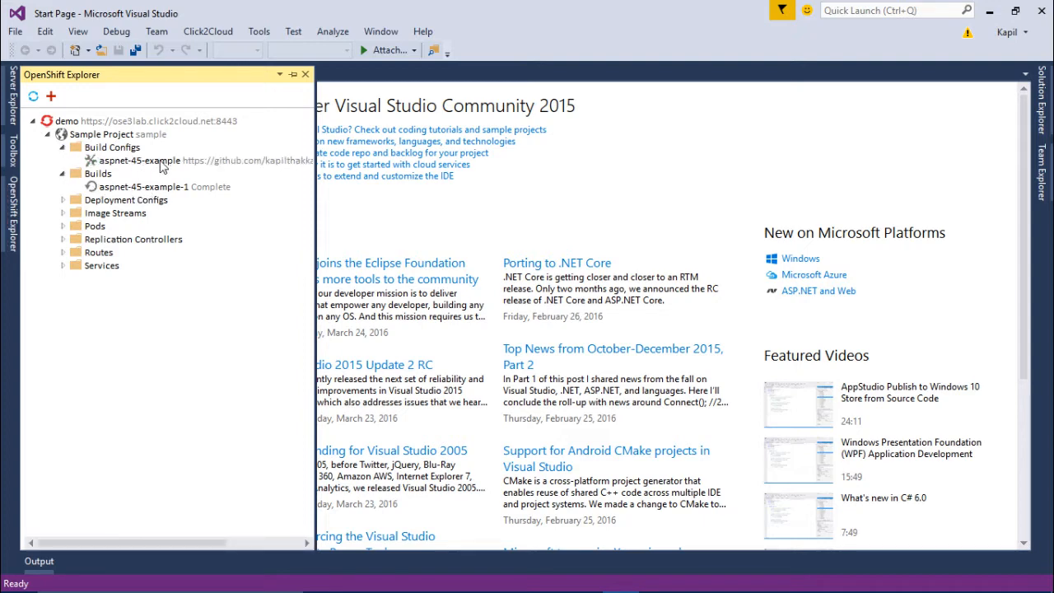
right_click(182, 167)
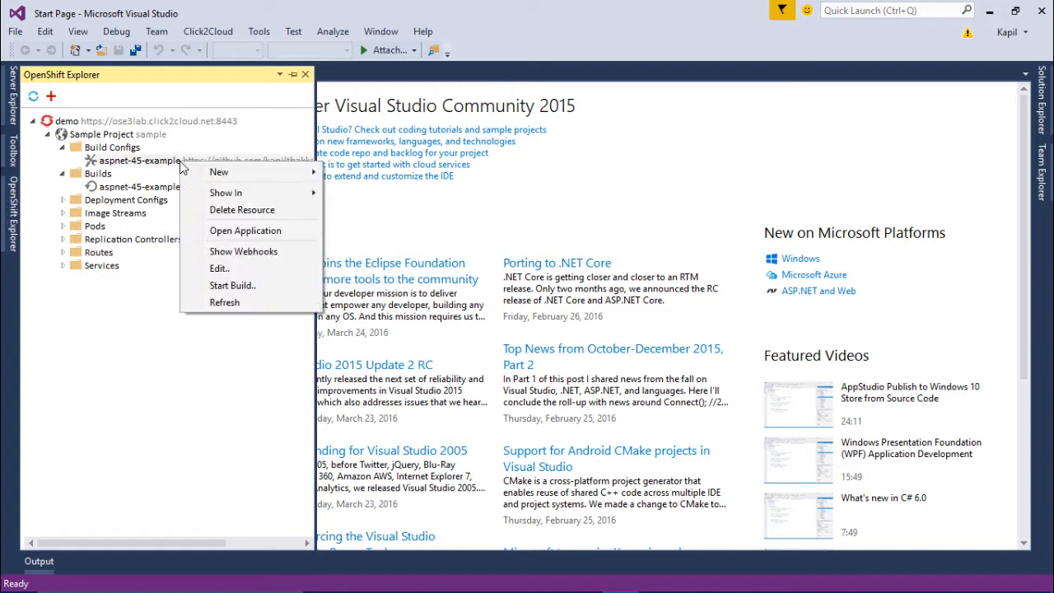
left_click(281, 286)
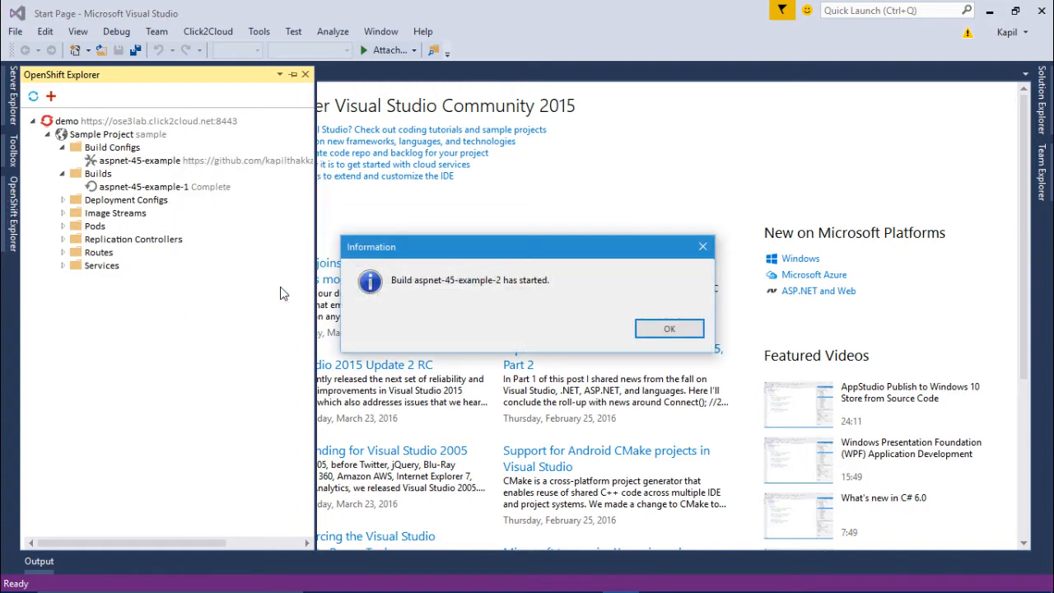
left_click(669, 329)
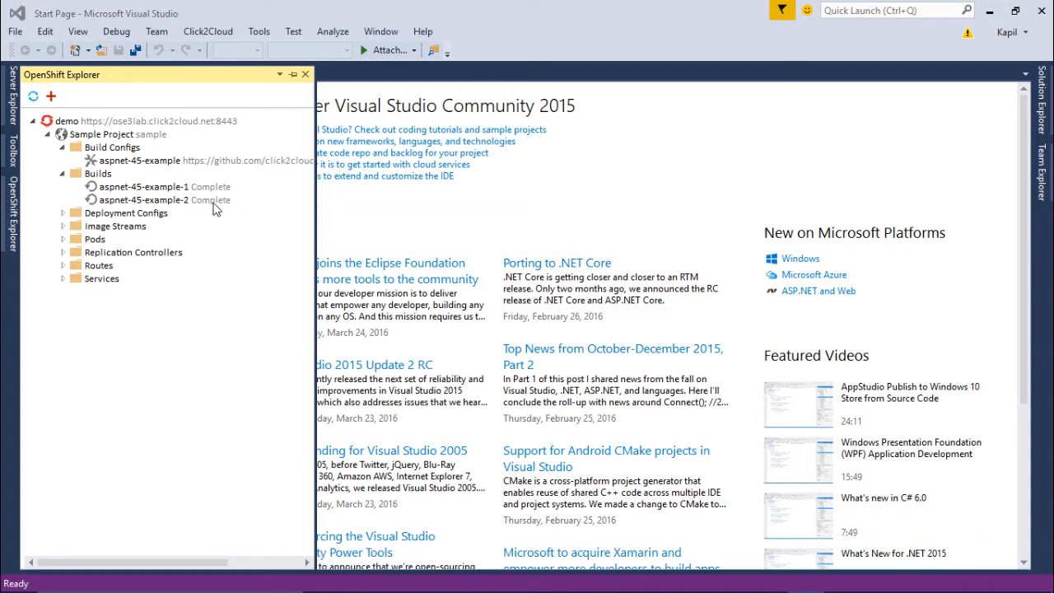
Step: Show the build log of aspnet-45-example-2 and examine its final lines
right_click(213, 206)
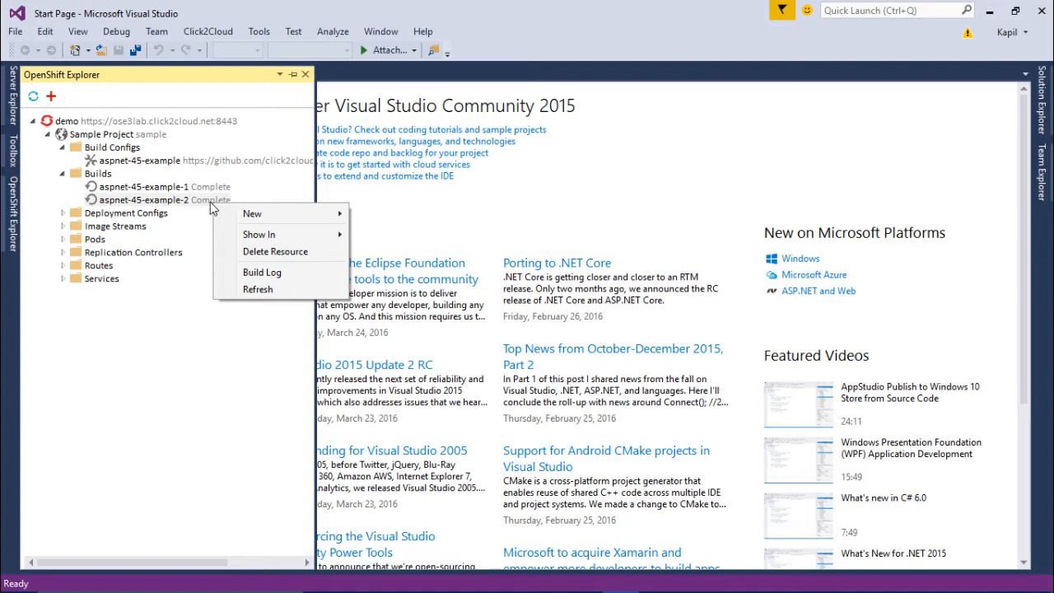
left_click(291, 271)
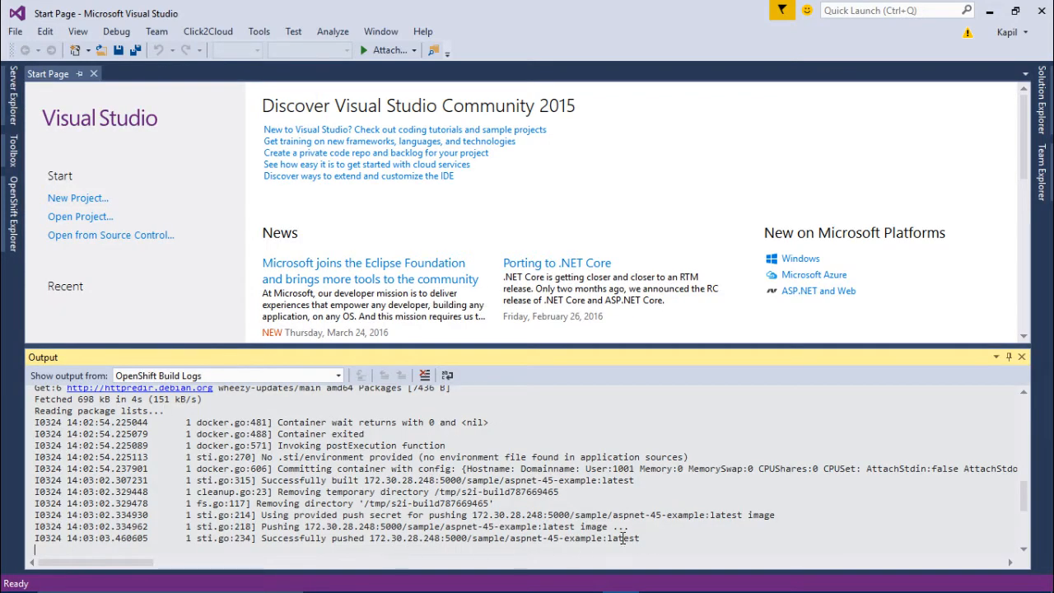
left_click_drag(643, 540, 192, 423)
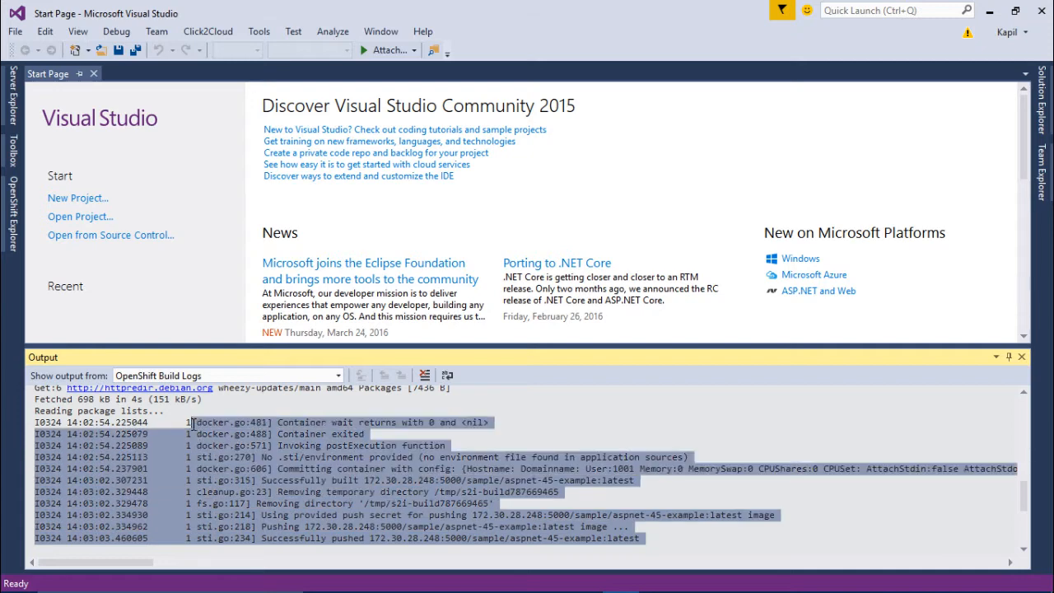
left_click(667, 549)
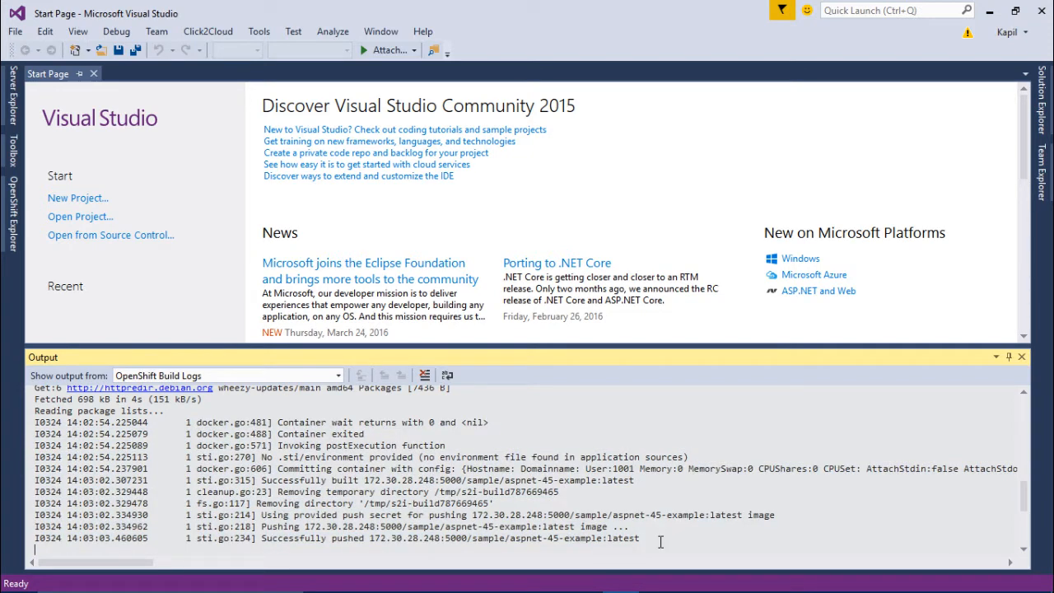
Step: Expand Pods under Sample Project in OpenShift Explorer and check the aspnet-45-example-2-build and aspnet-45-example-2-4au95 pods
left_click(12, 231)
left_click(62, 239)
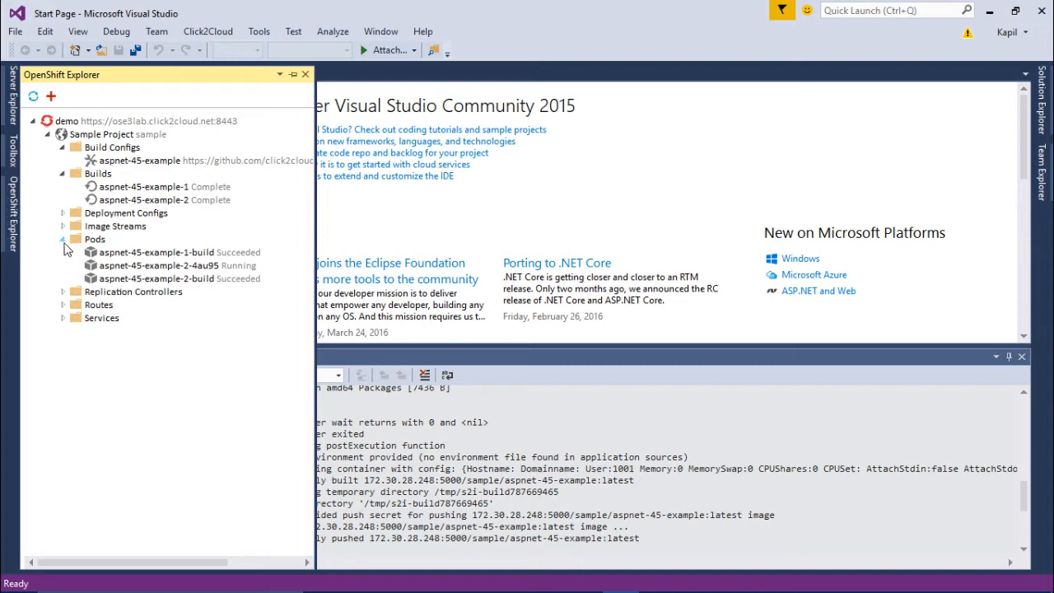
left_click(200, 280)
left_click(196, 267)
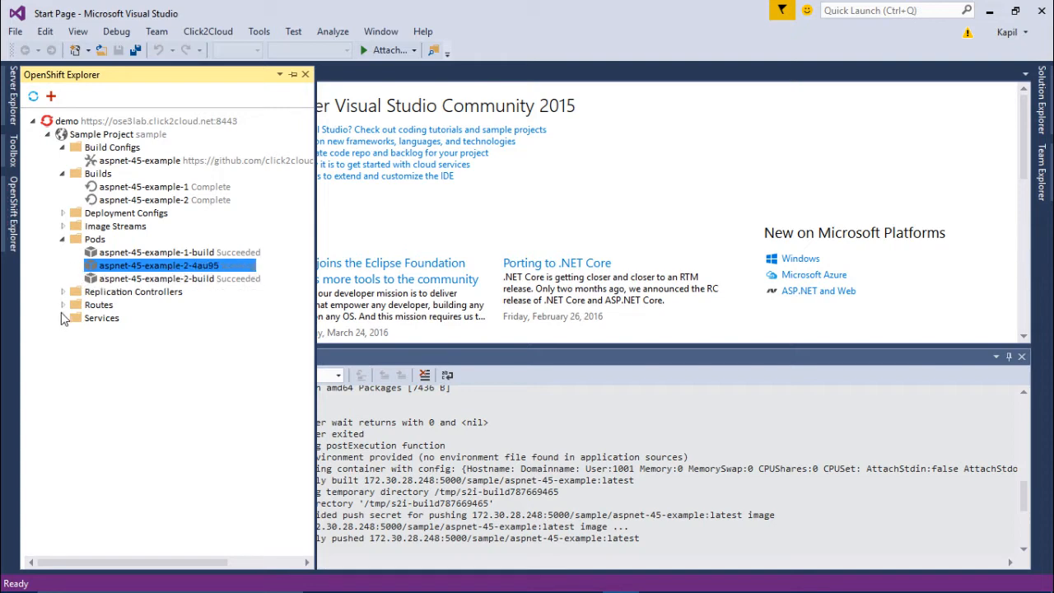
Step: Expand Routes and show the aspnet-45-example route in the web browser
left_click(62, 305)
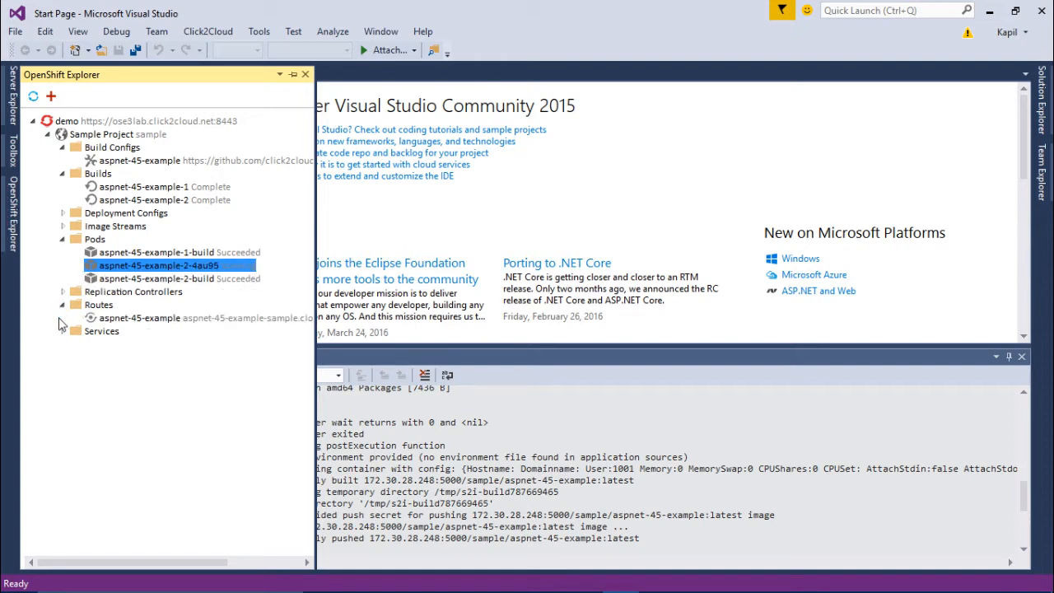
right_click(125, 326)
mouse_move(181, 352)
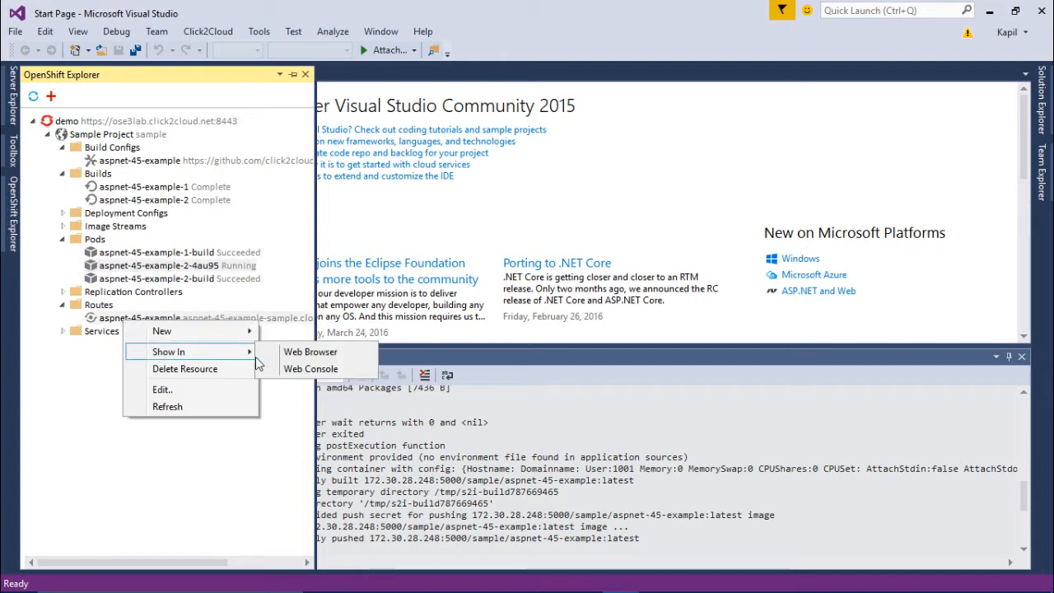
left_click(316, 356)
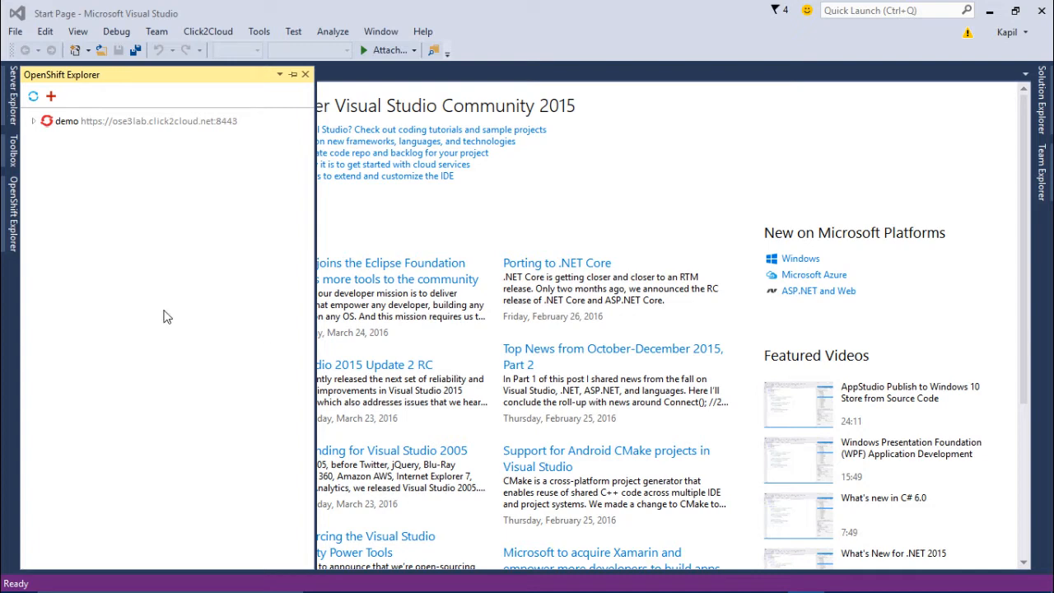
Step: Show the webhooks of the aspnet-45-example build config in Sample Project and copy the GitHub webhook URL
left_click(33, 121)
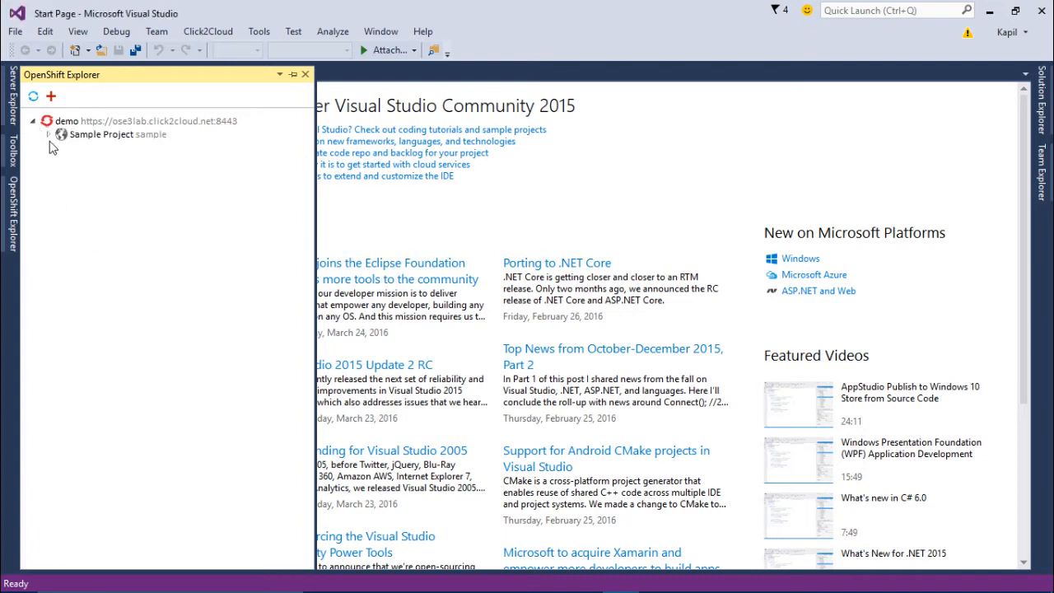
left_click(47, 134)
left_click(63, 147)
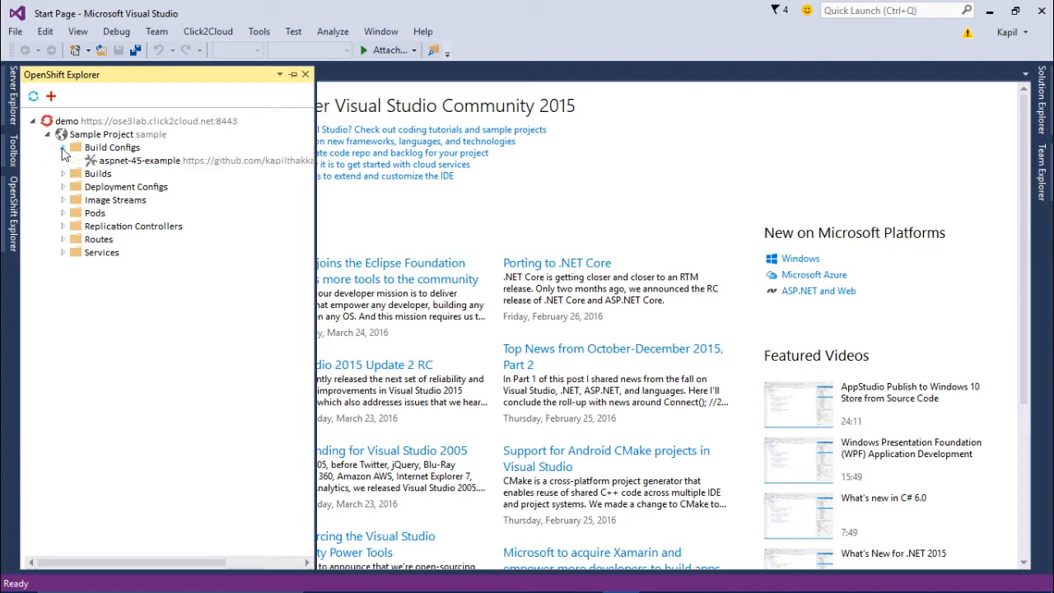
right_click(158, 168)
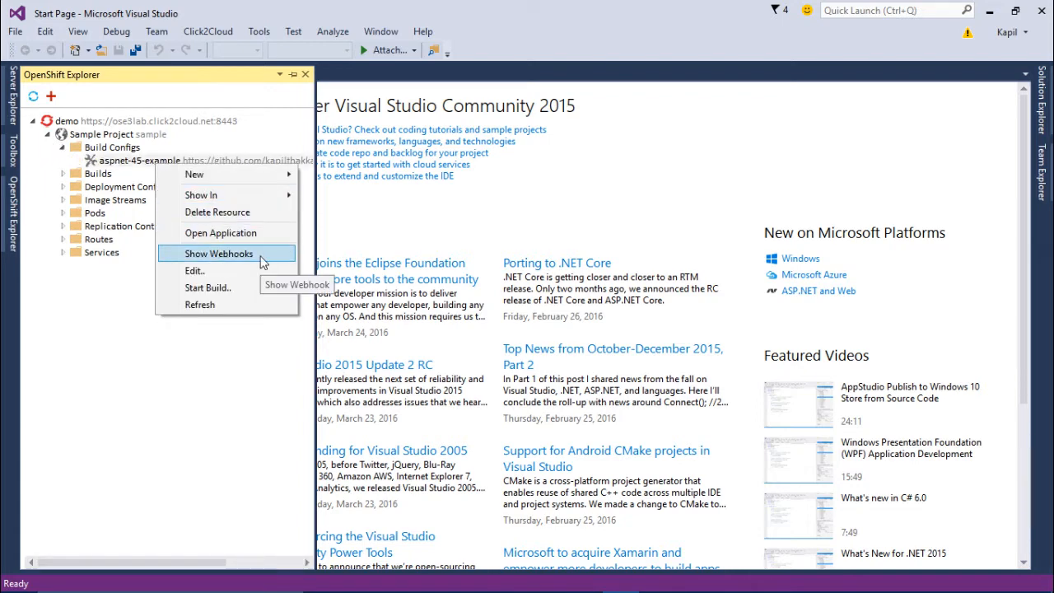
left_click(262, 262)
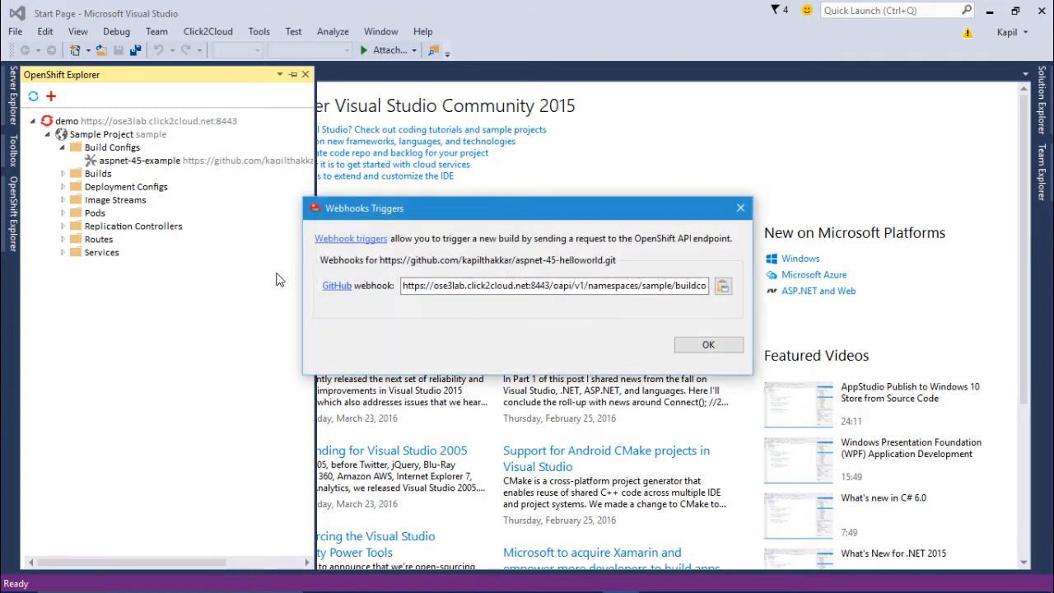
left_click_drag(439, 291, 726, 293)
left_click(723, 289)
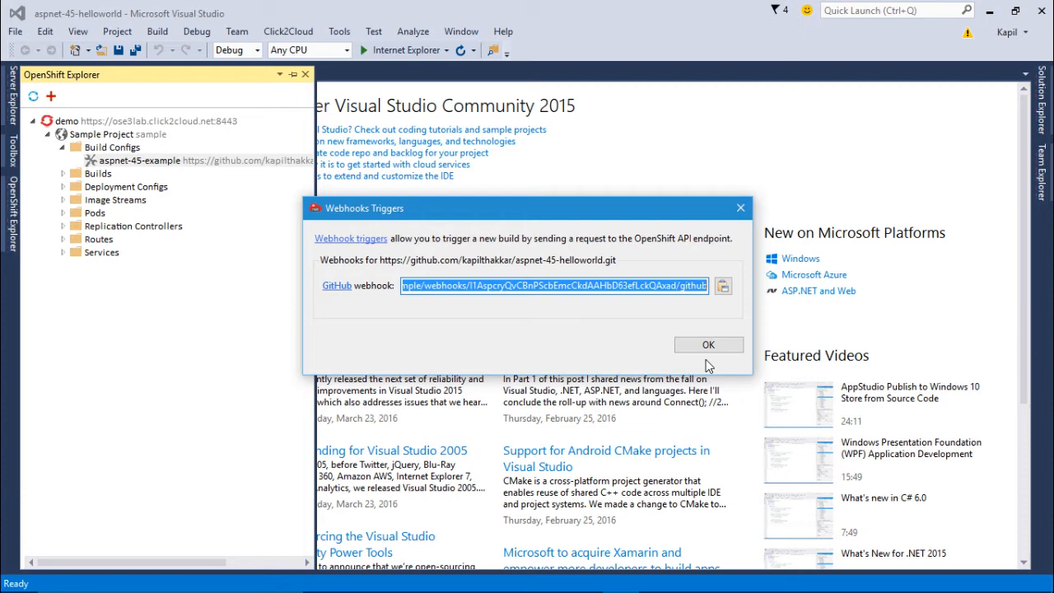
left_click(702, 349)
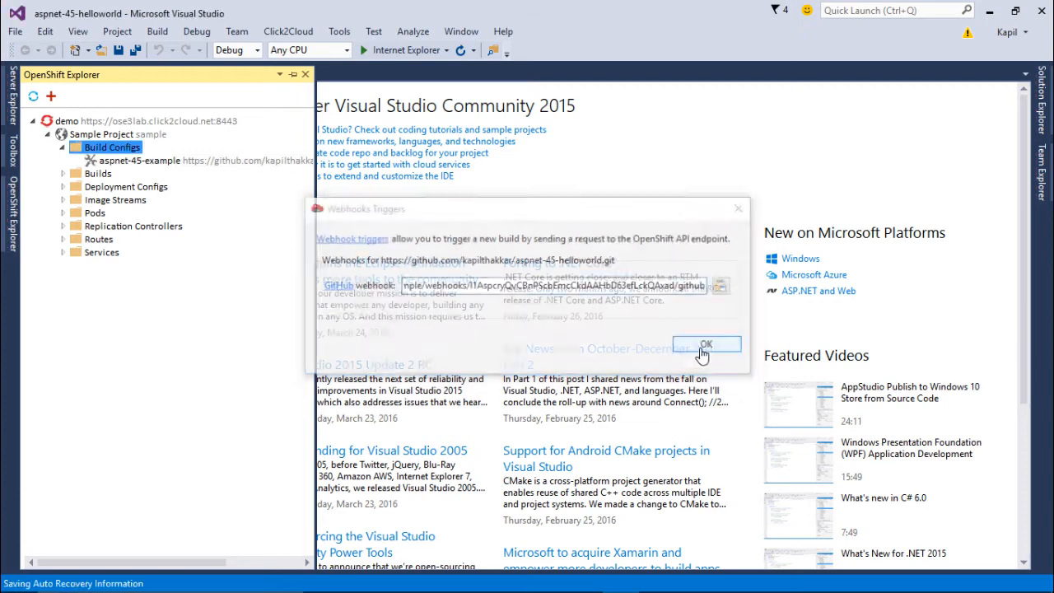
Step: Open the source of default.aspx from the aspnet-45-helloworld solution
left_click(1044, 125)
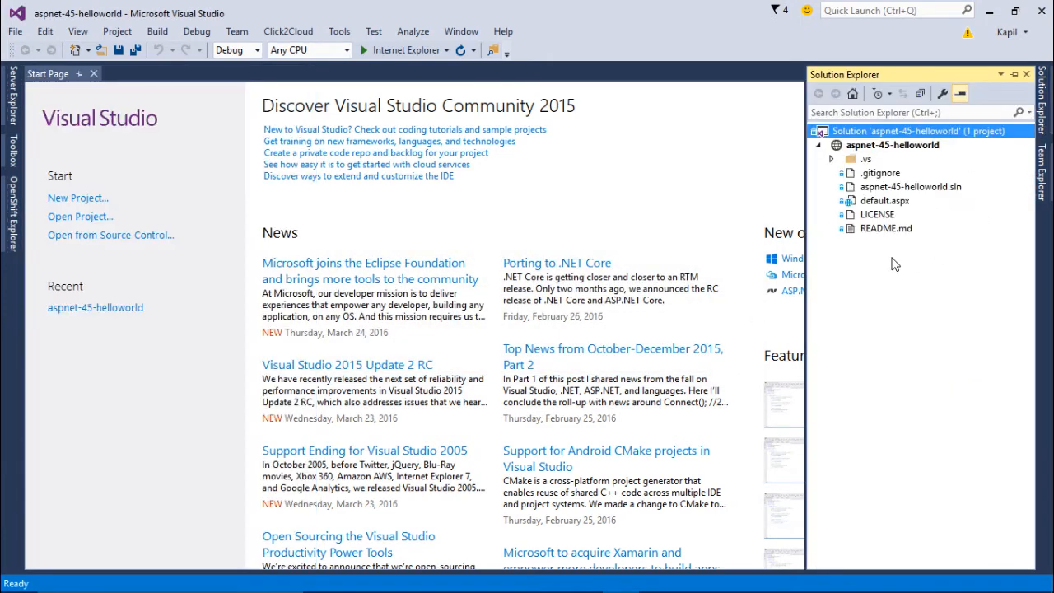
double_click(884, 201)
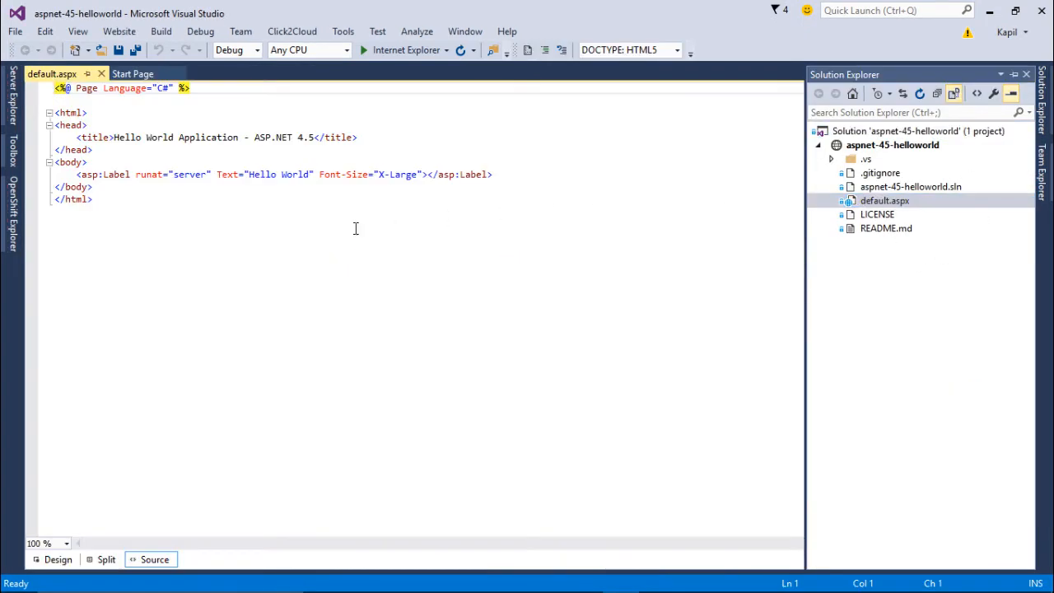
Step: Change the asp:Label text in default.aspx to "Hello World - WebHook Trigger" and save the file
left_click(311, 175)
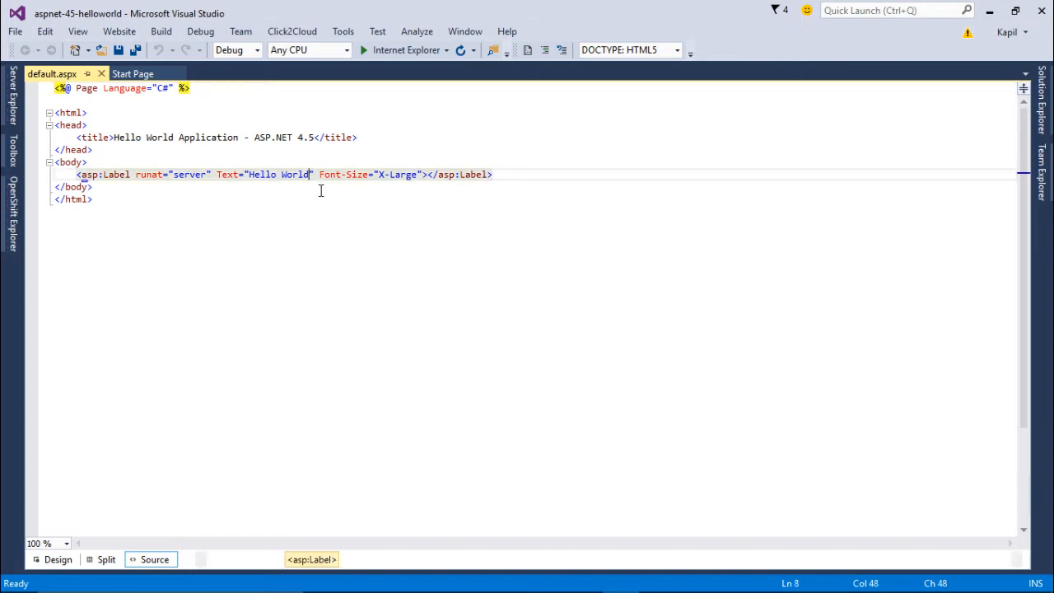
type("ebHook Trigger")
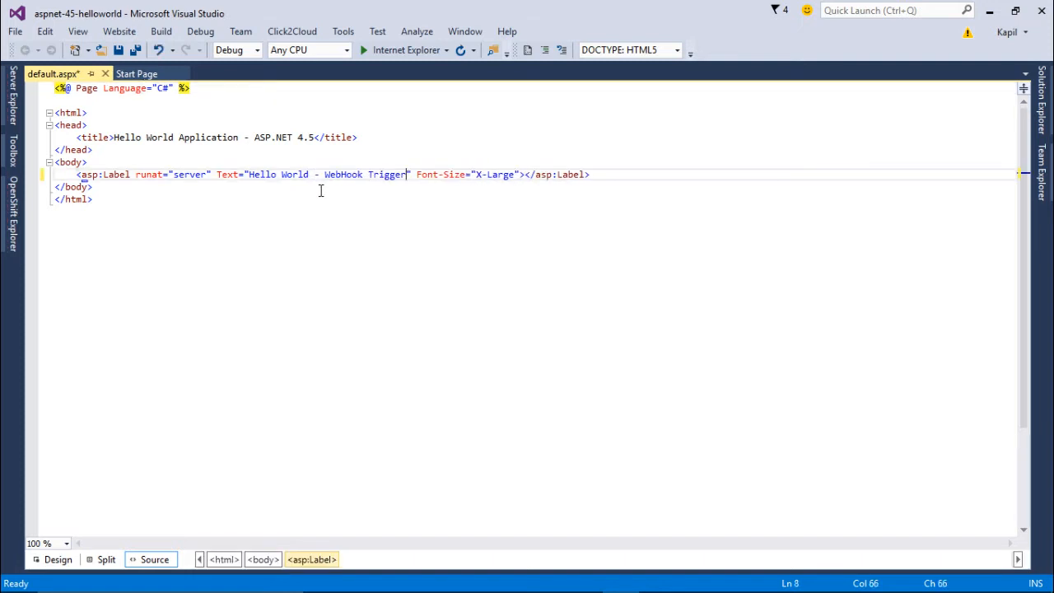
key("ctrl+s")
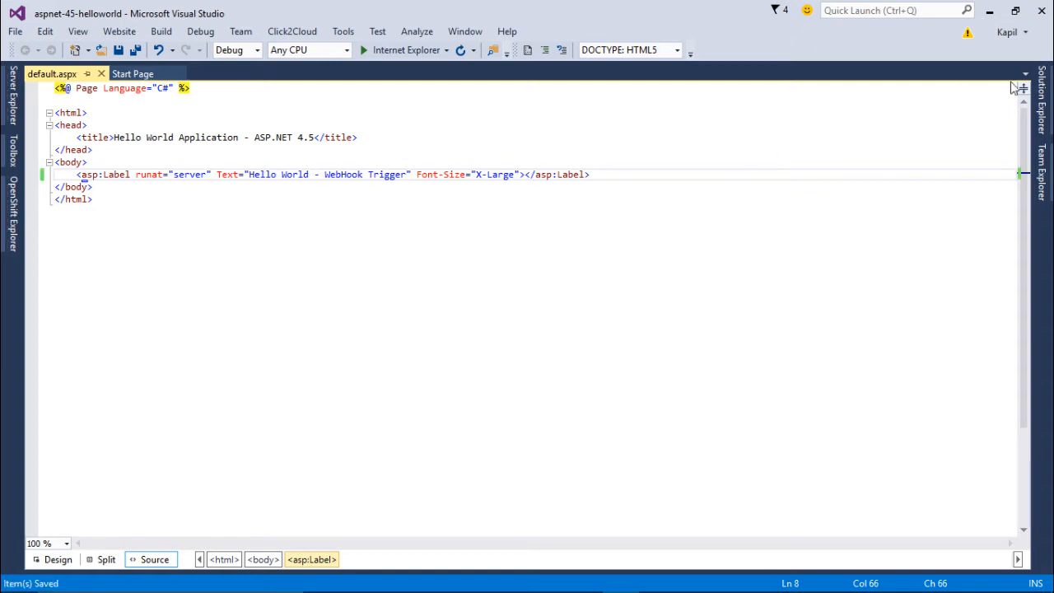
Step: Commit the default.aspx change with the message "My Change" and push it to the remote repository
left_click(1042, 99)
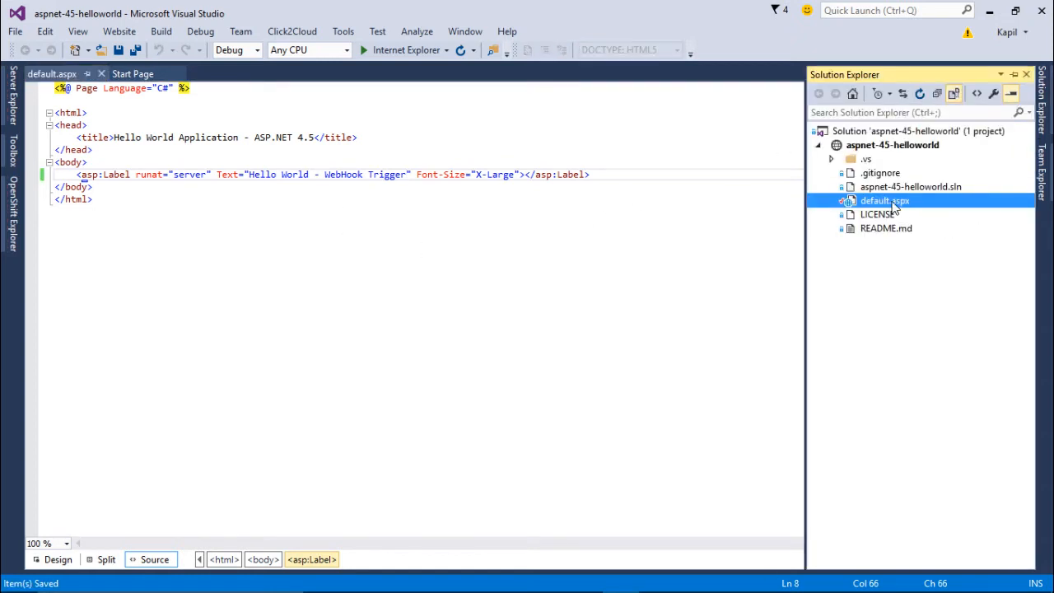
right_click(895, 207)
left_click(711, 425)
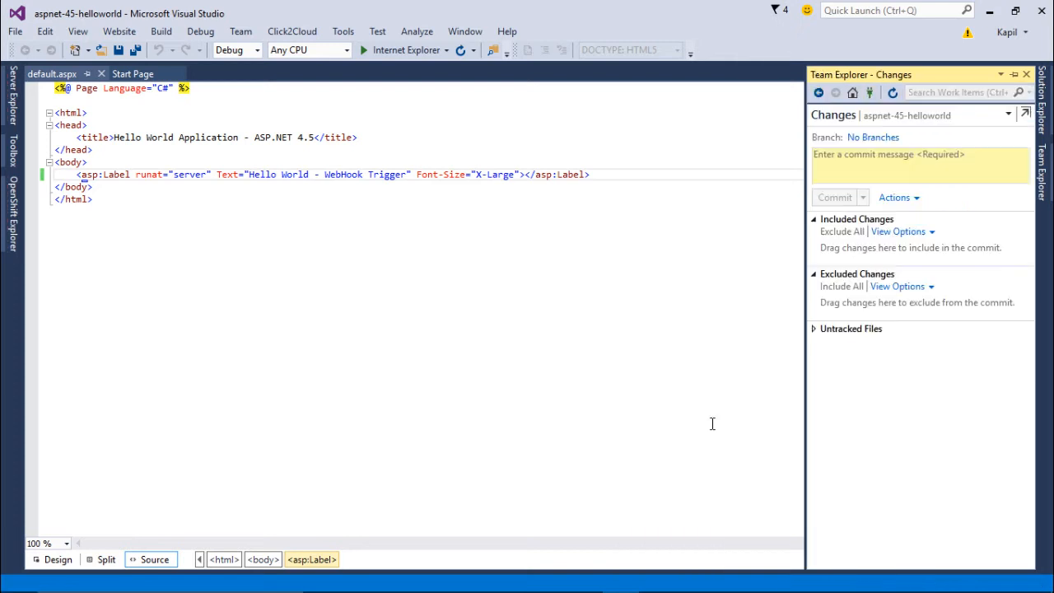
left_click(854, 164)
type("My Change")
left_click(863, 197)
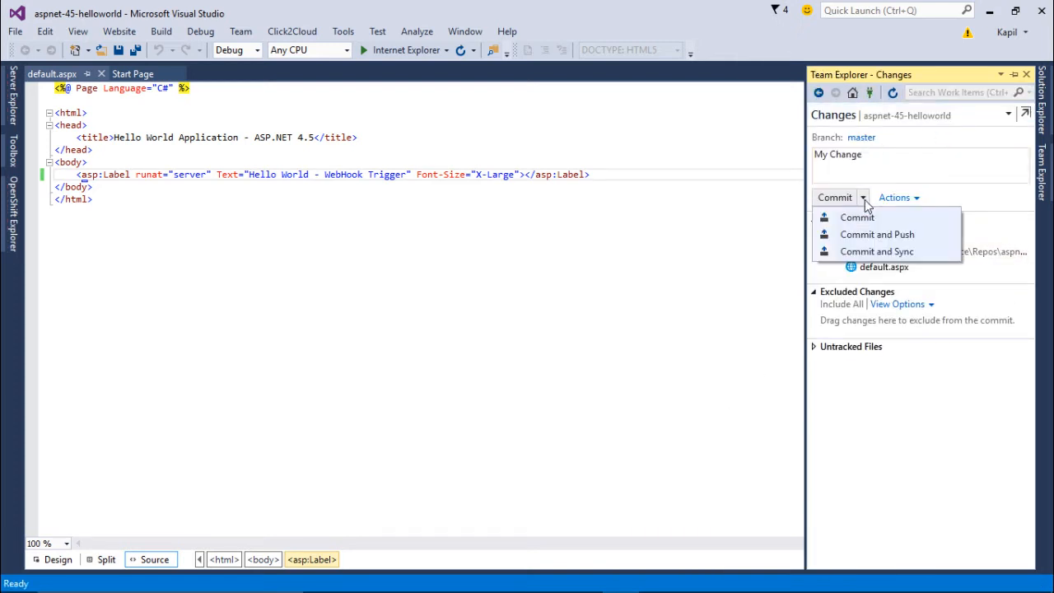
left_click(920, 234)
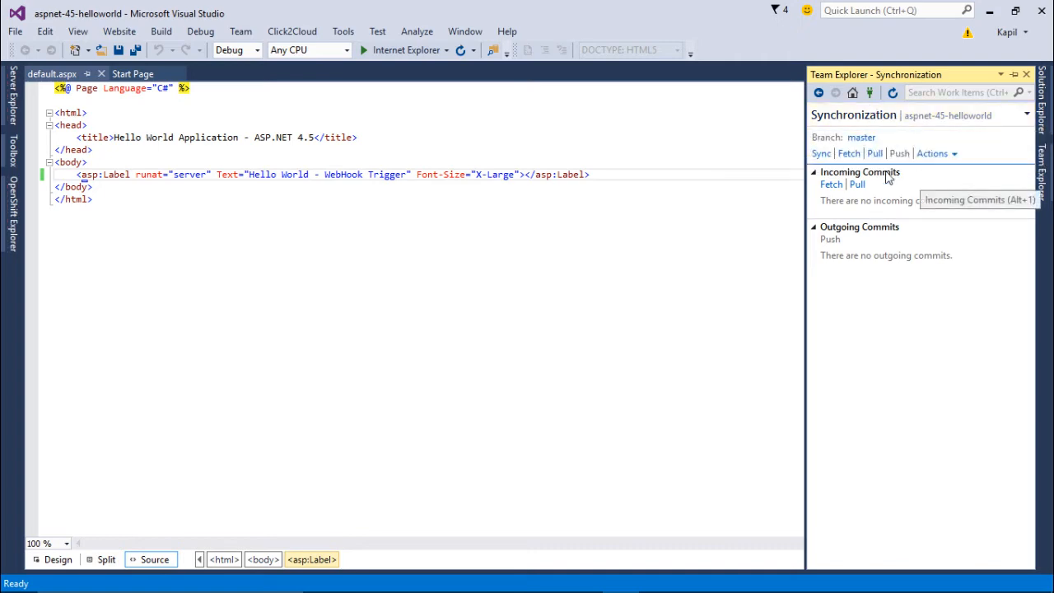
Step: Close default.aspx, refresh OpenShift Explorer, and check the Builds and Pods of Sample Project for the newly triggered build
left_click(102, 73)
left_click(13, 212)
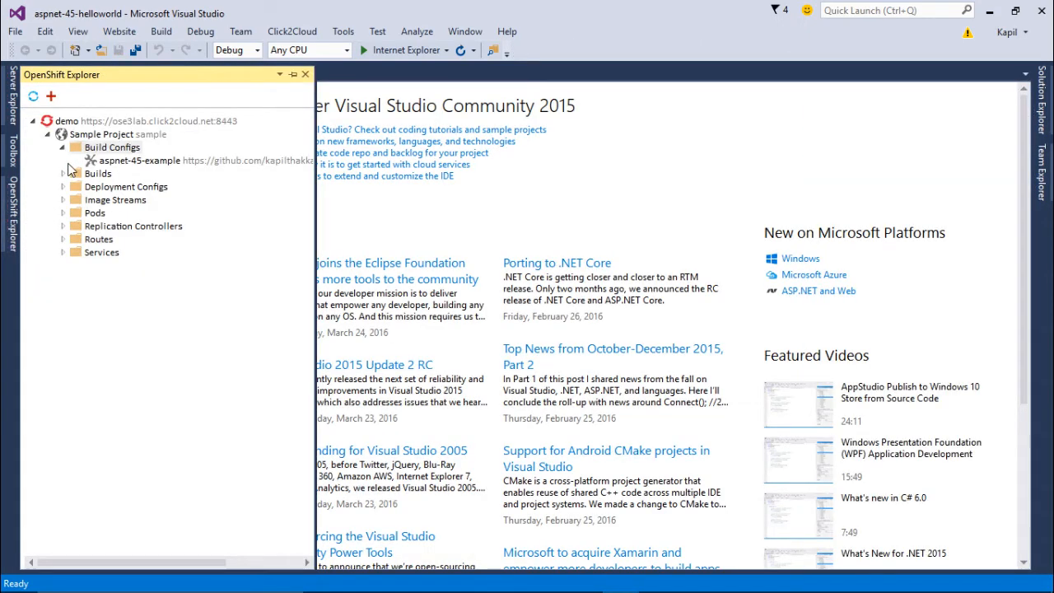
left_click(33, 97)
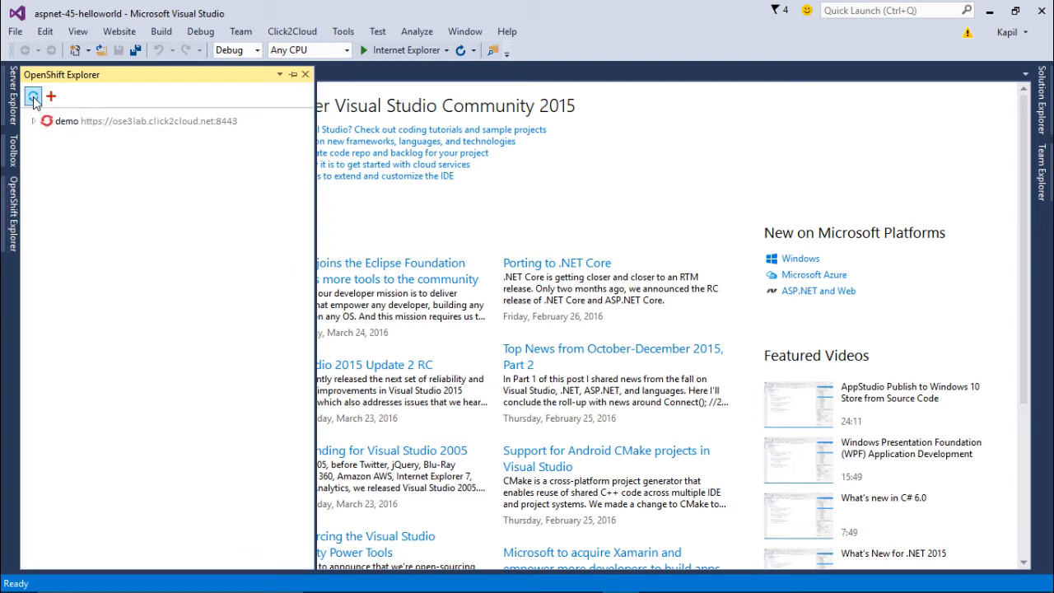
left_click(34, 121)
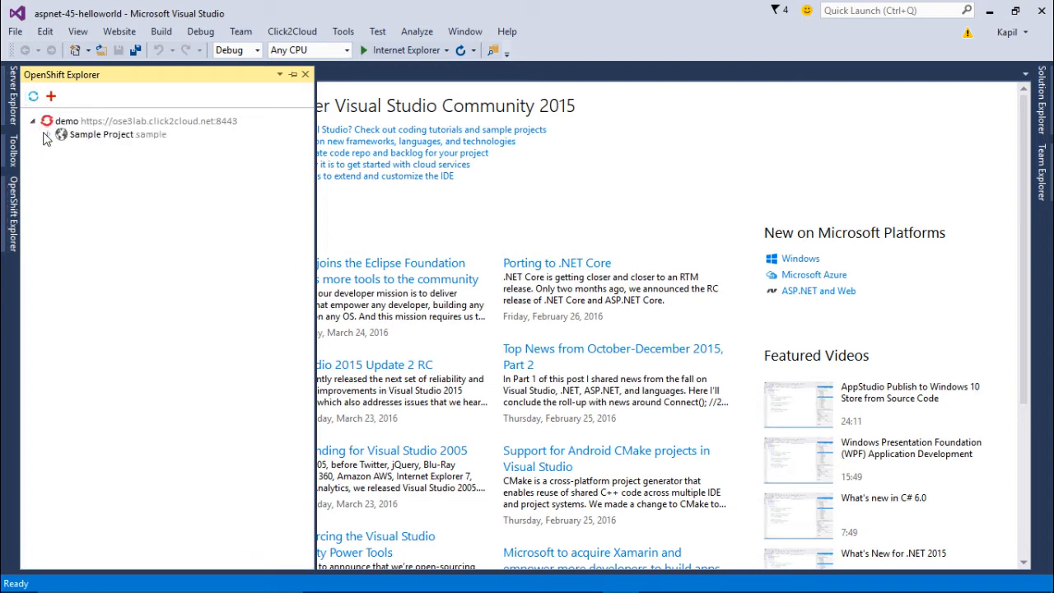
left_click(48, 135)
left_click(64, 161)
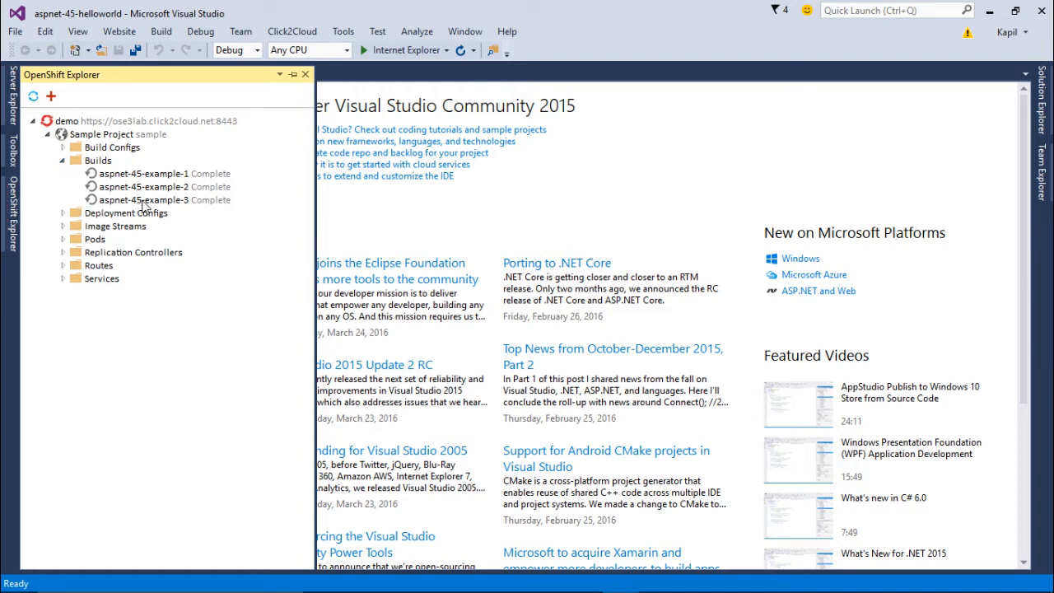
left_click(63, 239)
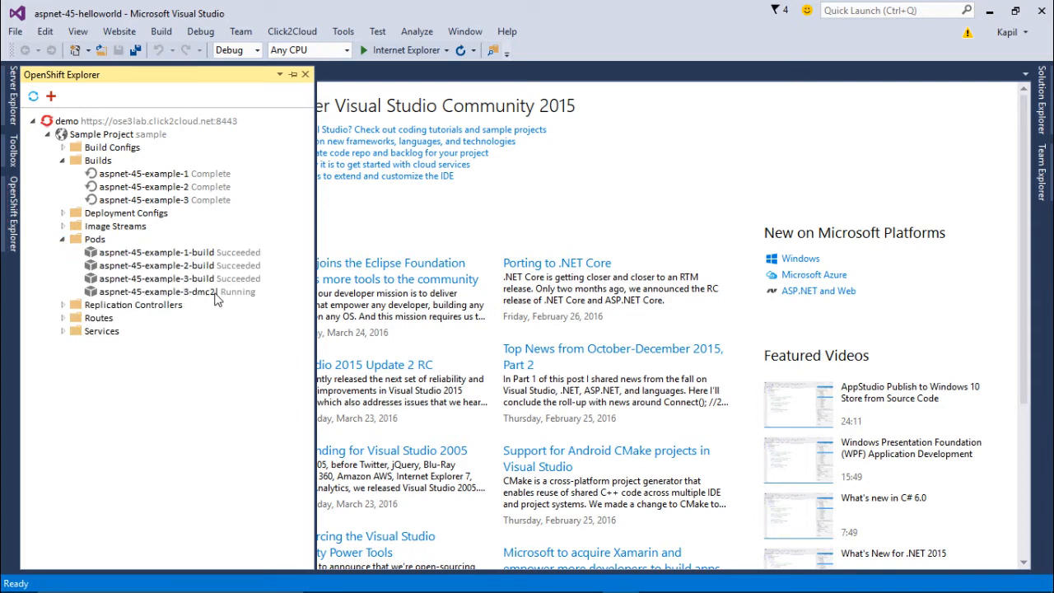
Step: Expand Routes in Sample Project and show the aspnet-45-example route in the web browser to check the updated page
left_click(63, 318)
left_click(123, 336)
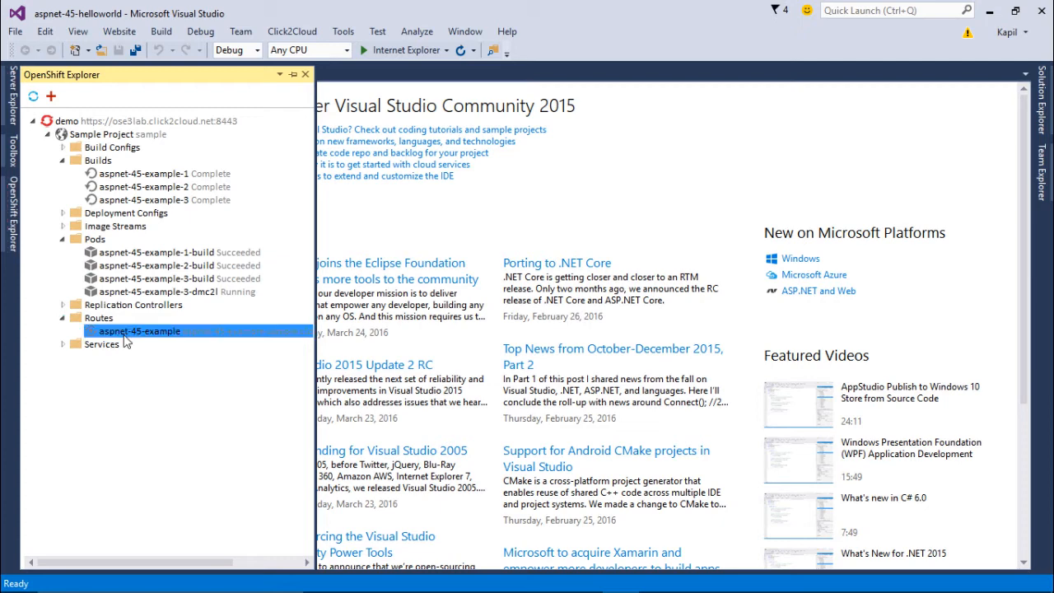
right_click(124, 338)
mouse_move(172, 372)
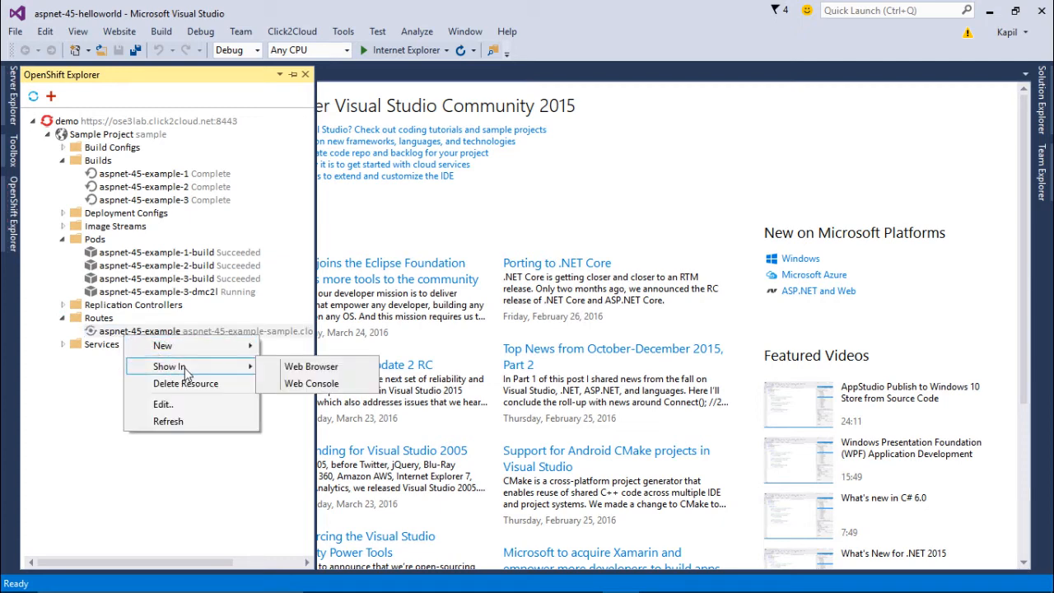
left_click(296, 368)
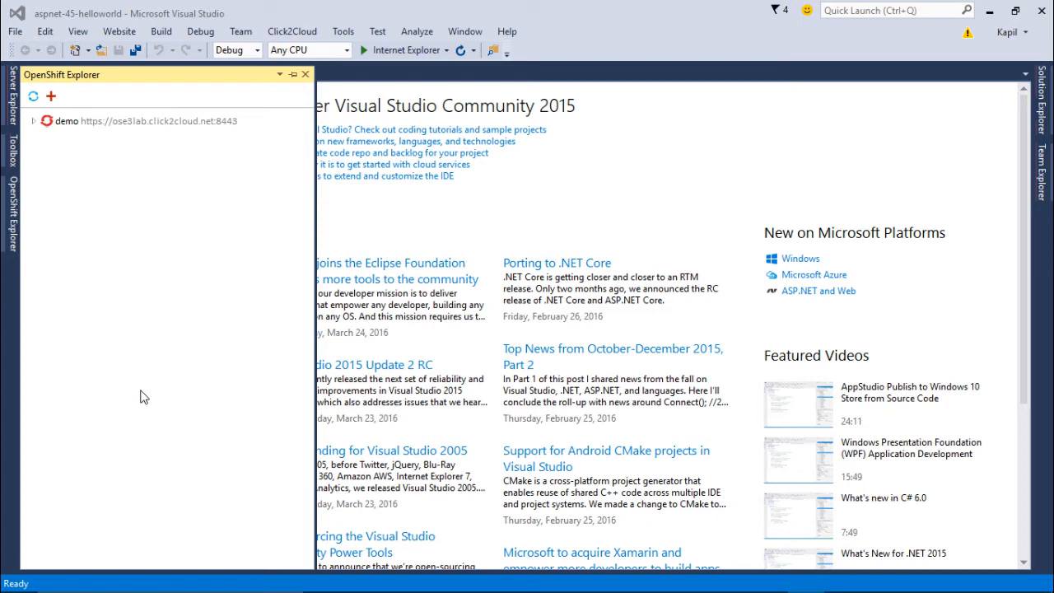
Step: View the pod log of aspnet-45-example-3-dmc2l in Sample Project, then close the output
left_click(33, 122)
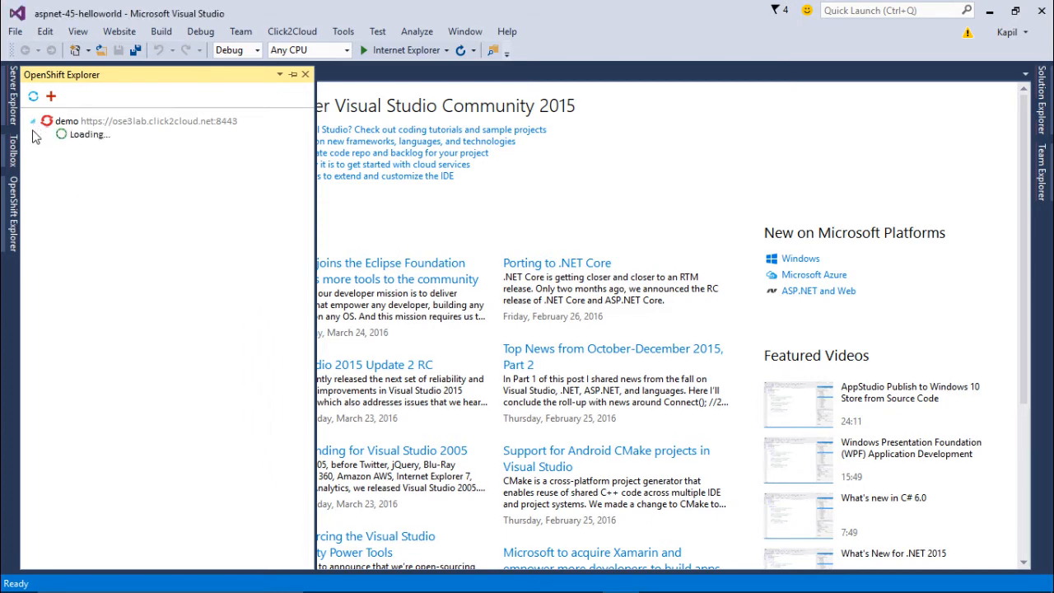
left_click(48, 135)
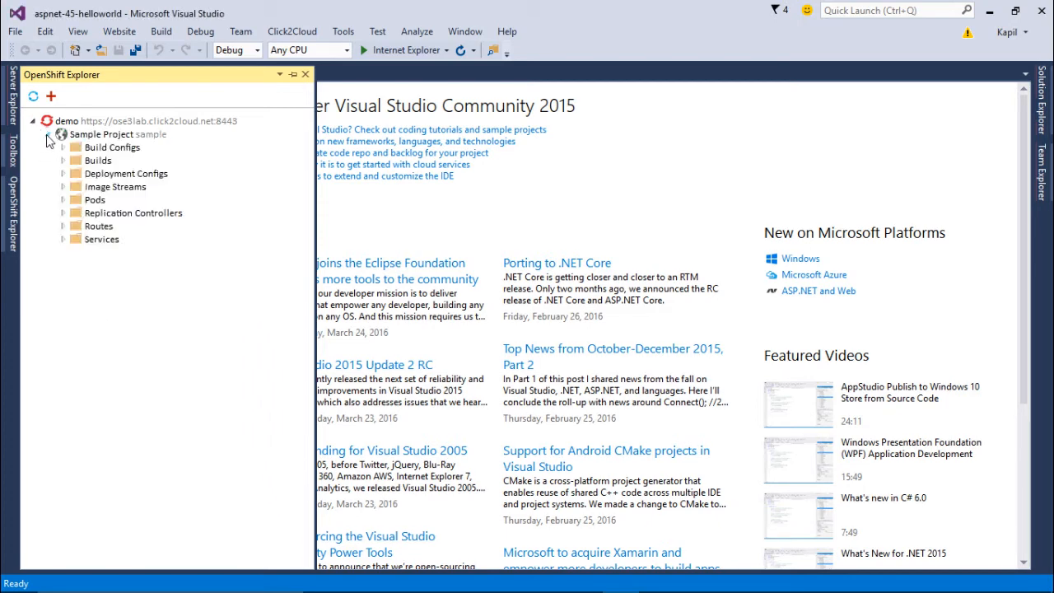
left_click(62, 200)
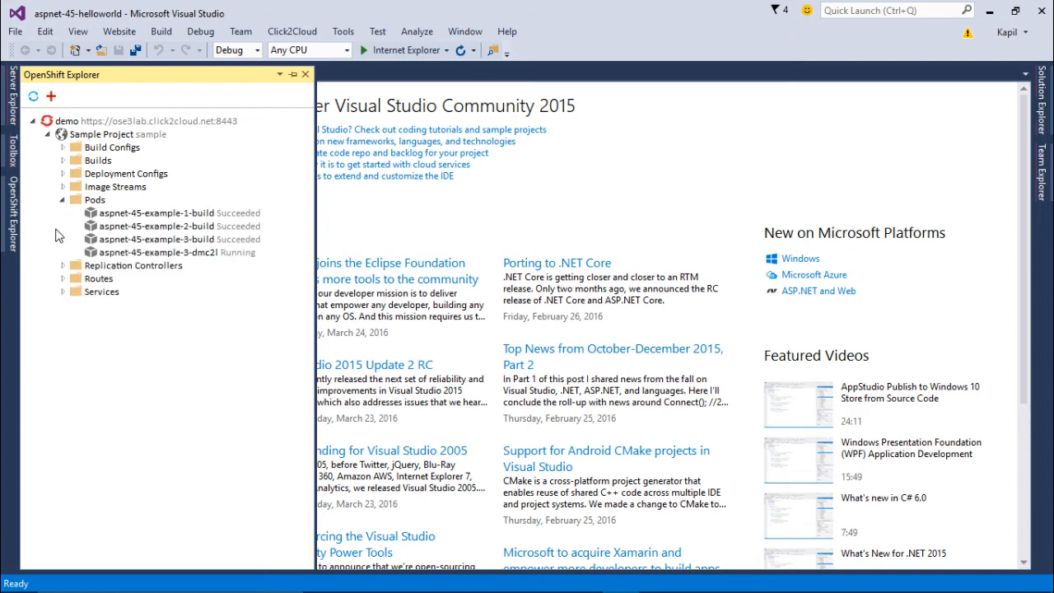
right_click(183, 255)
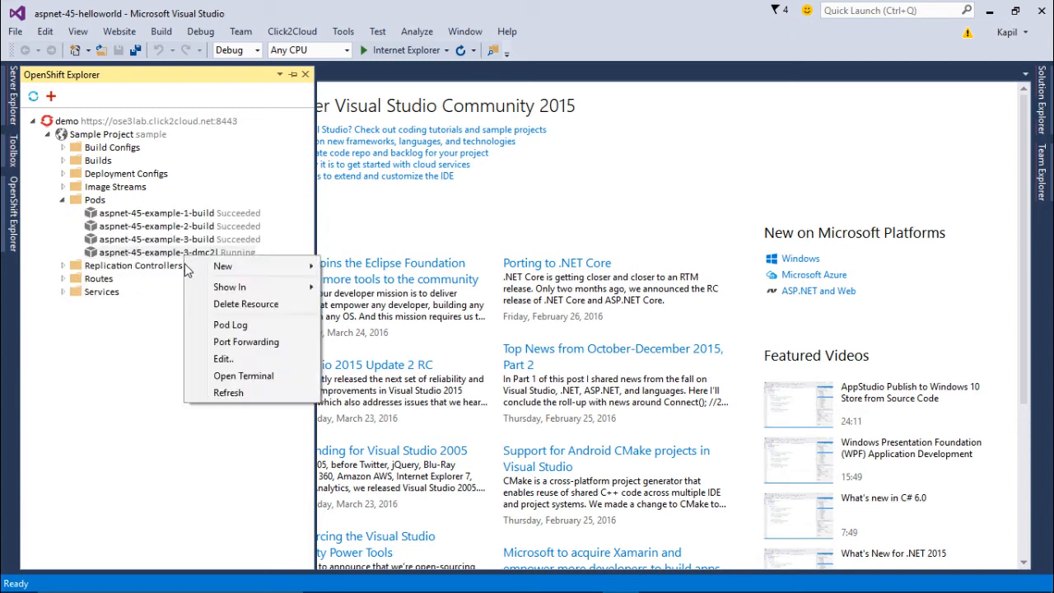
left_click(255, 326)
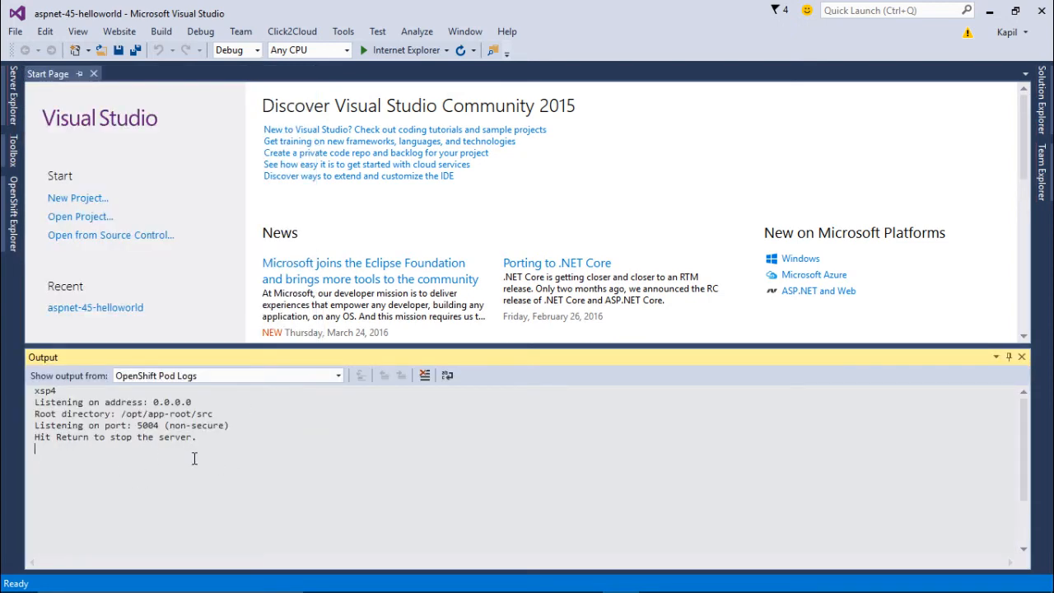
left_click(1021, 357)
Step: Collapse Pods, expand Builds, and examine the end of the aspnet-45-example-3 build log
left_click(12, 231)
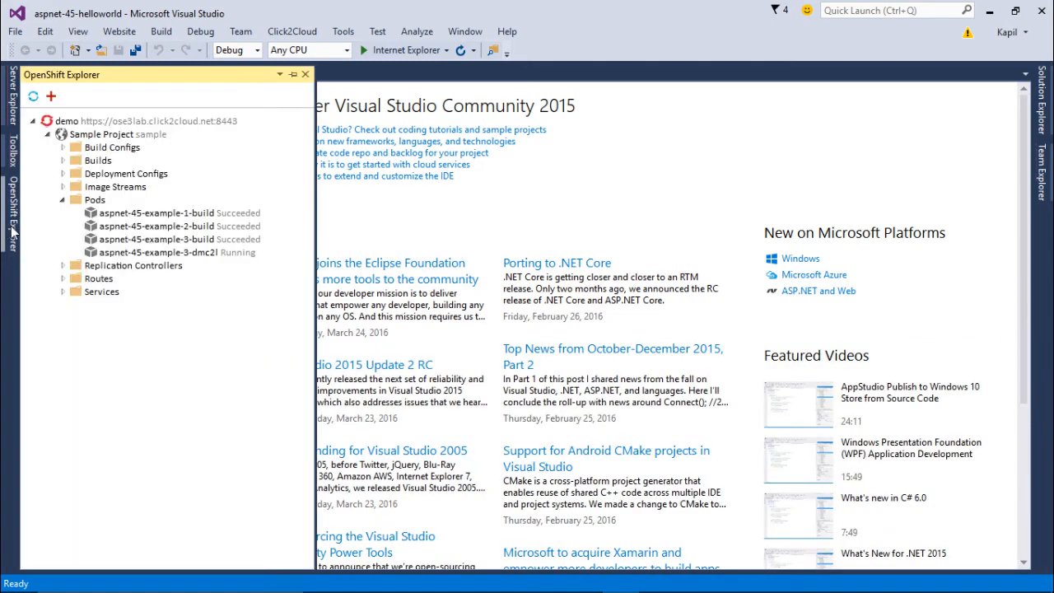
left_click(62, 200)
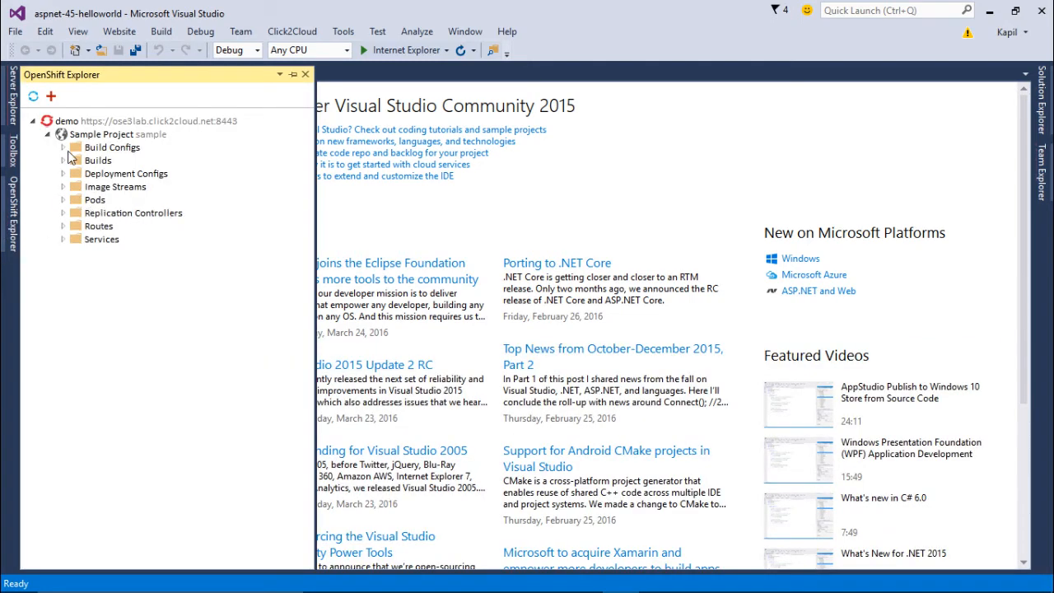
left_click(63, 161)
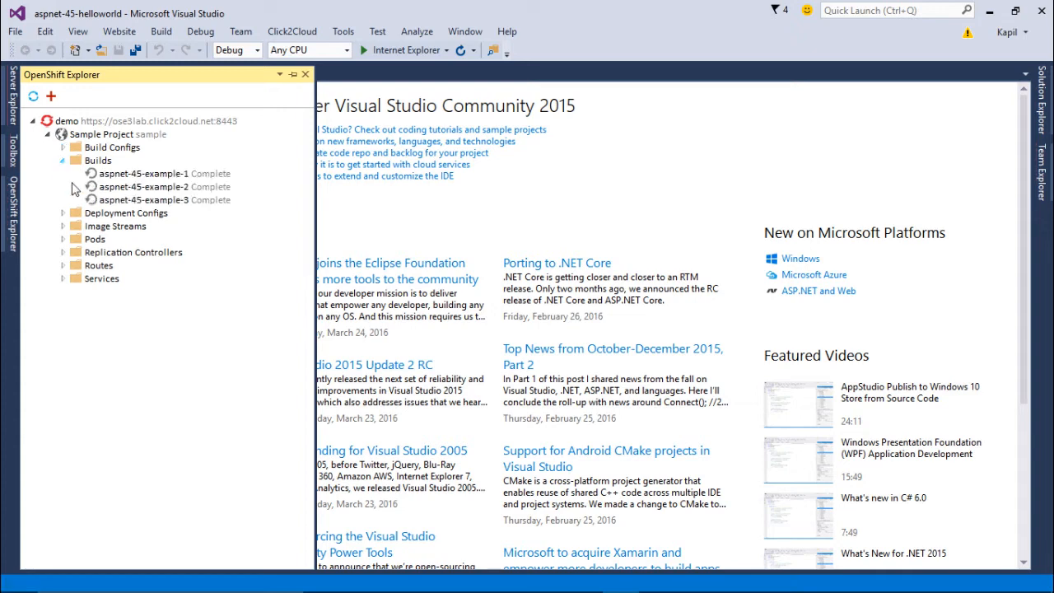
left_click(154, 201)
right_click(154, 203)
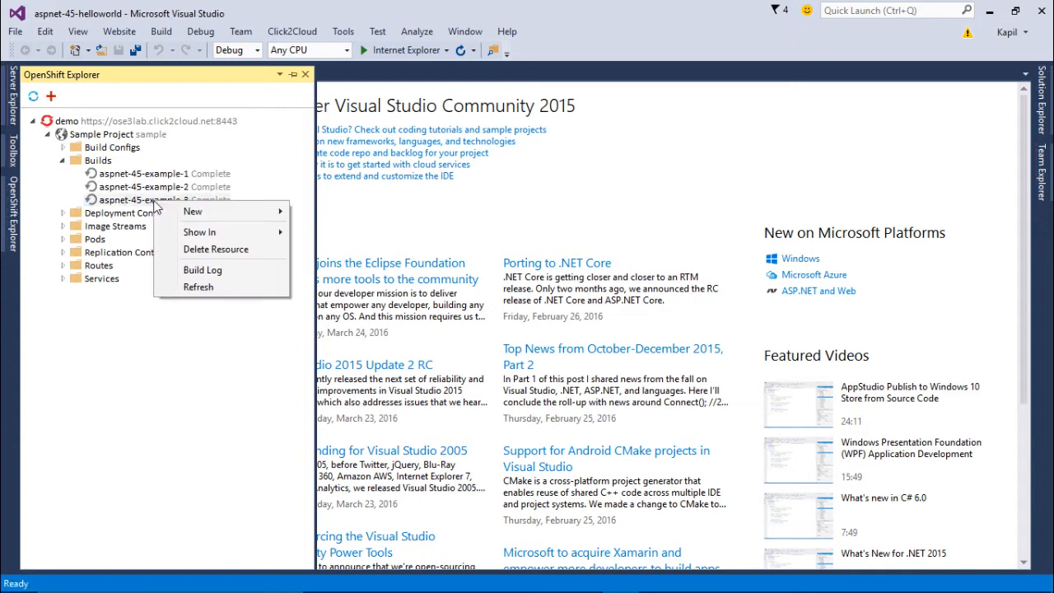
left_click(235, 271)
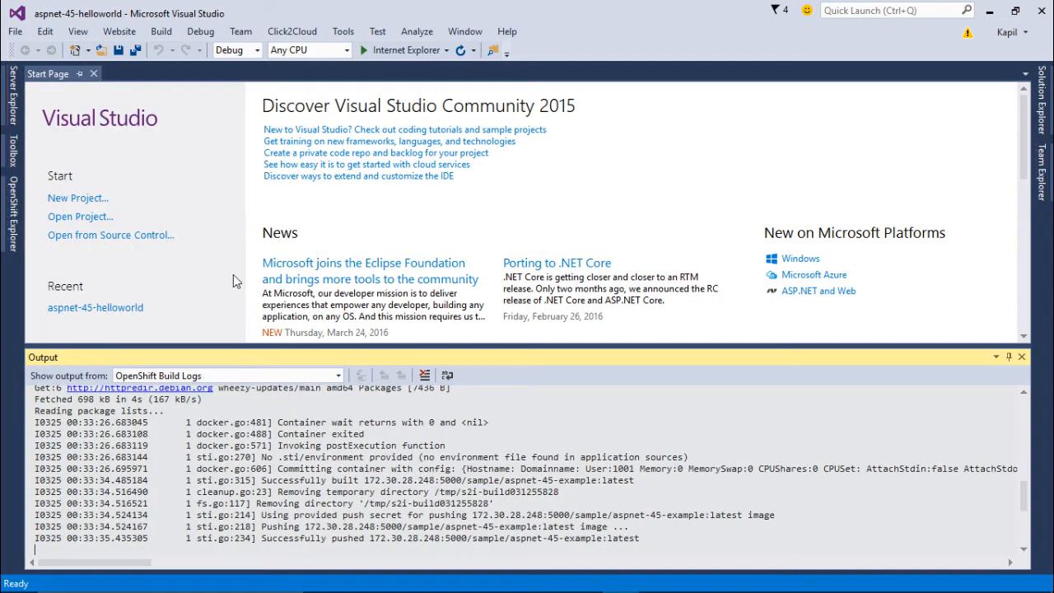
left_click_drag(648, 543, 262, 540)
left_click(662, 542)
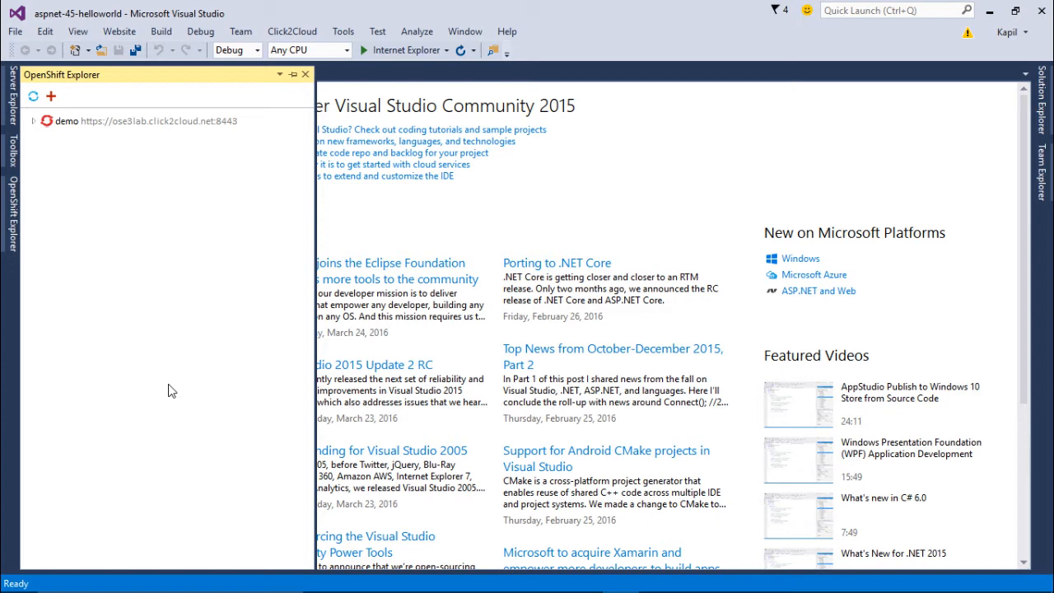
Step: Open a terminal on the aspnet-45-example-3-dmc2l pod in Sample Project
left_click(34, 122)
left_click(48, 134)
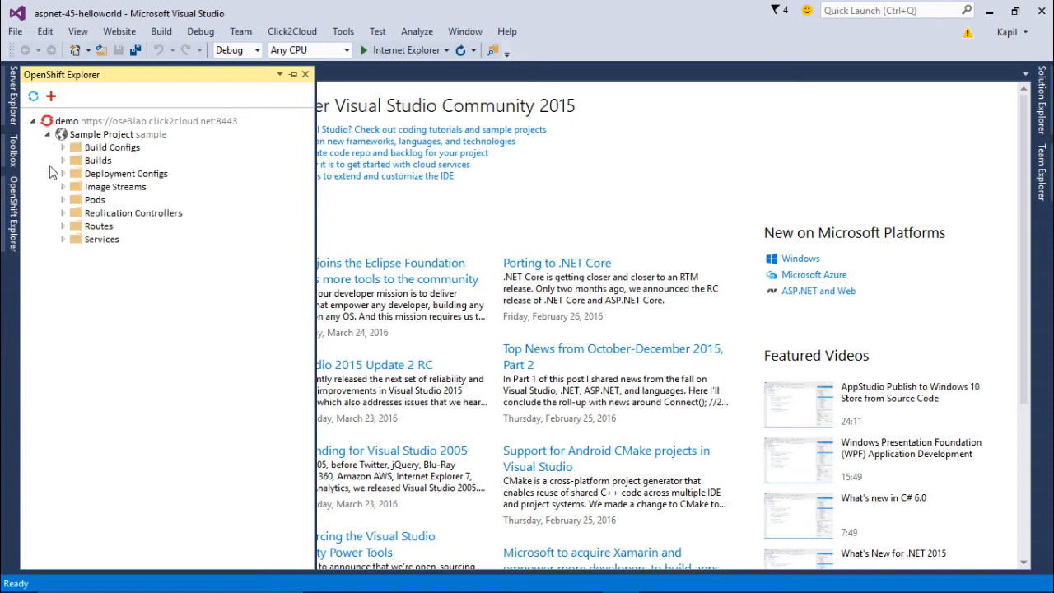
left_click(63, 200)
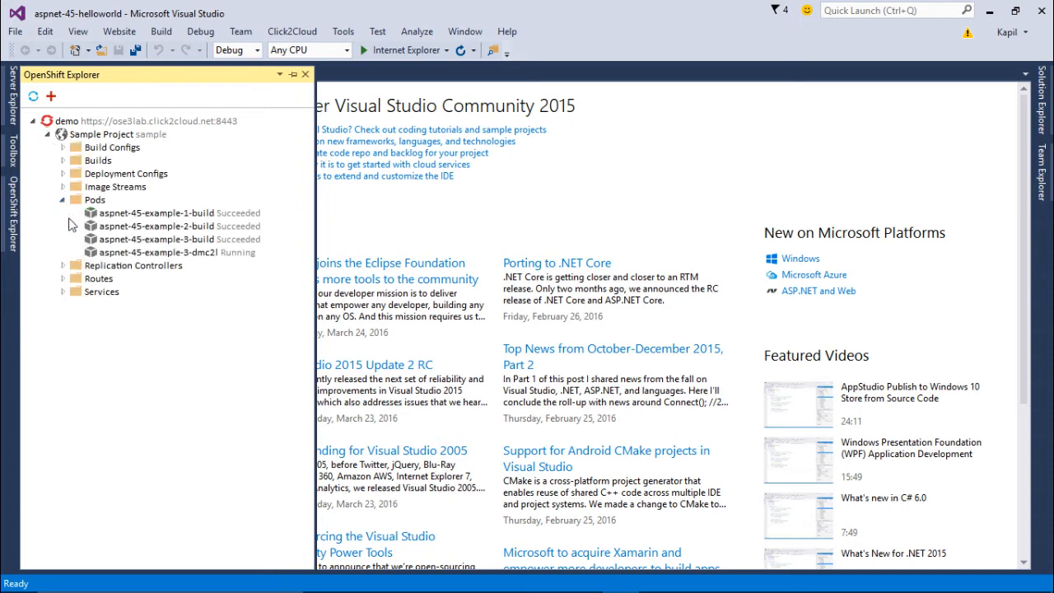
right_click(216, 255)
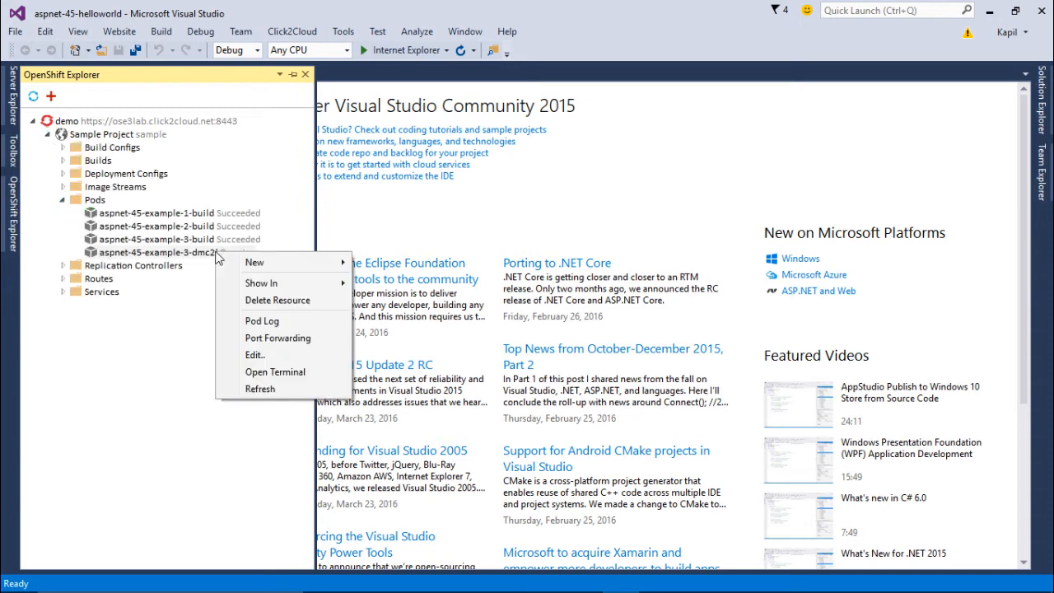
left_click(328, 377)
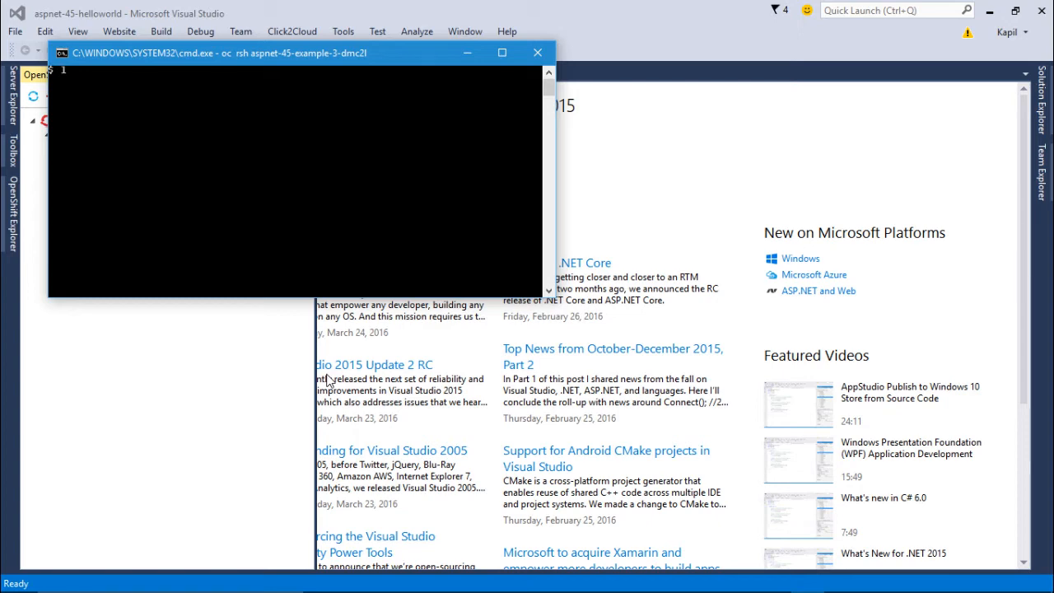
Step: List the pod's files with ls and display the deployed page source with cat default.aspx
type("ls")
key("Return")
type("cat default.aspx")
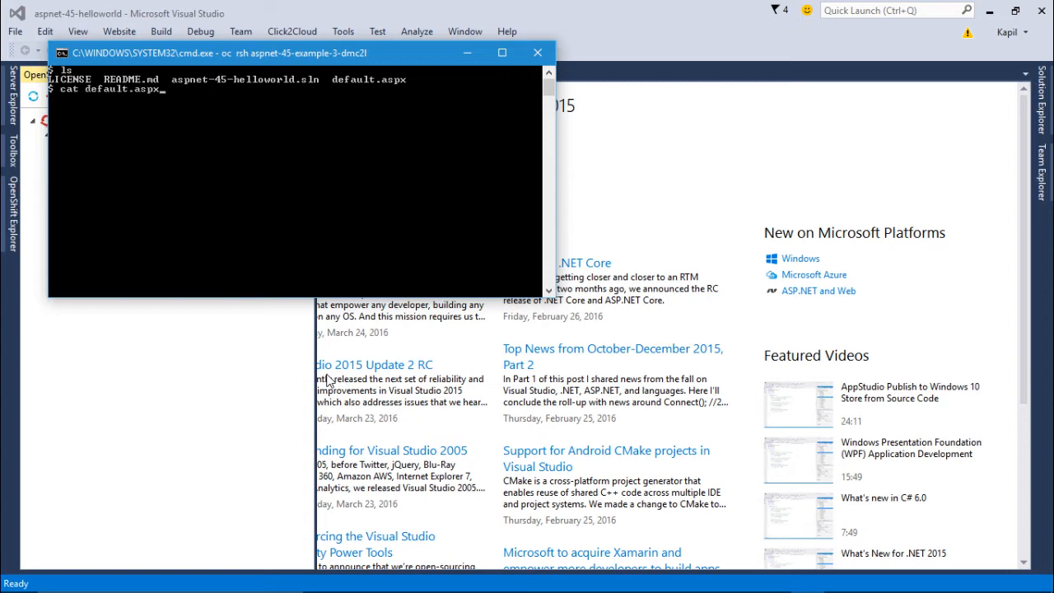
key("Return")
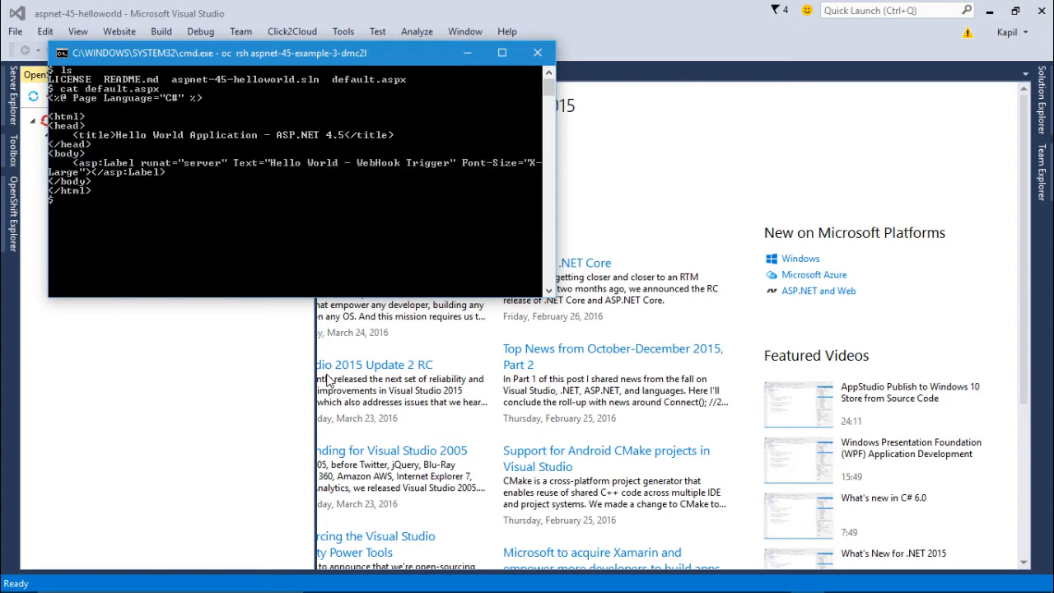
Step: Exit the pod's remote shell and close the command window
type("exit")
key("Return")
type("exi")
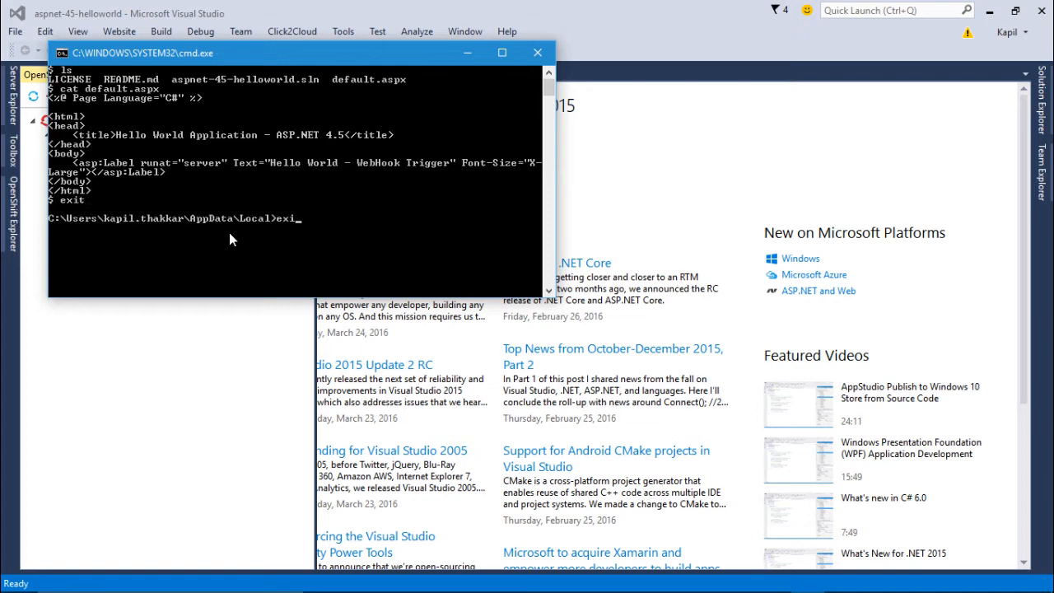
type("t")
key("Return")
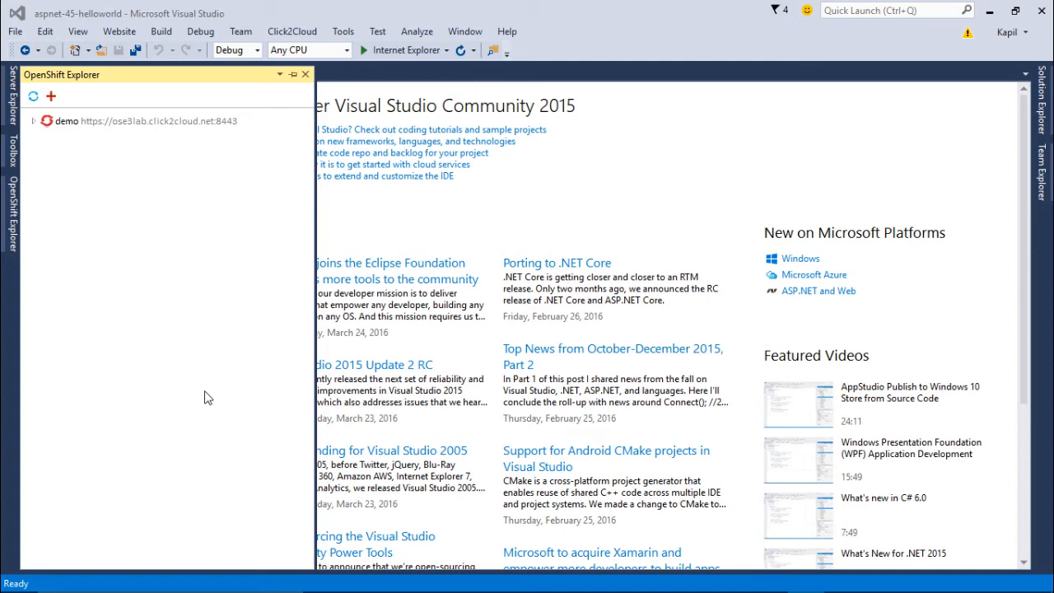
Step: Scale the aspnet-45-example-1 replication controller in the Demo - Scale Pods project to 2 pods
left_click(34, 122)
left_click(48, 134)
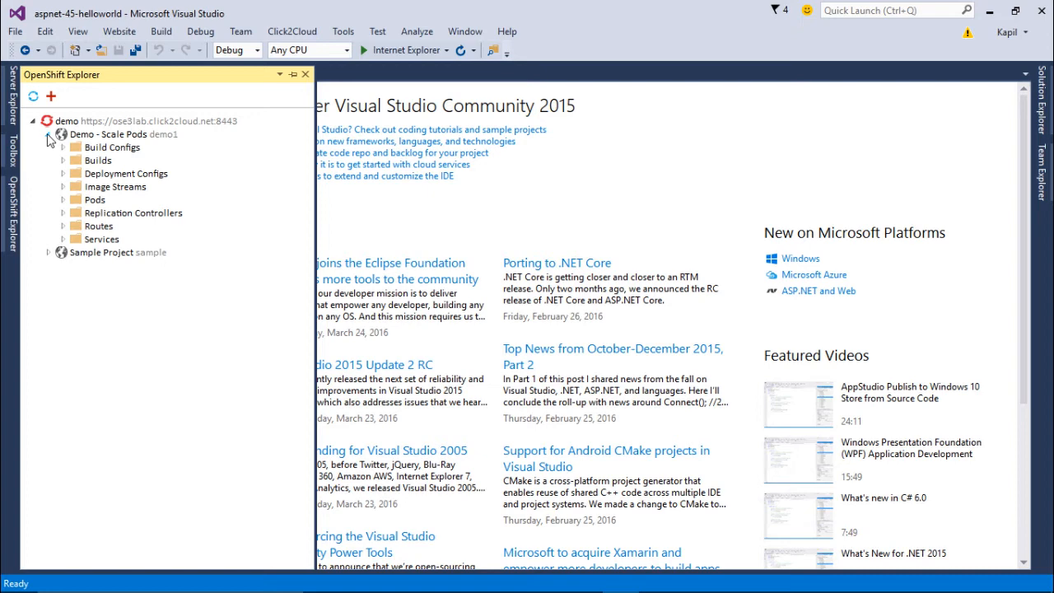
left_click(63, 200)
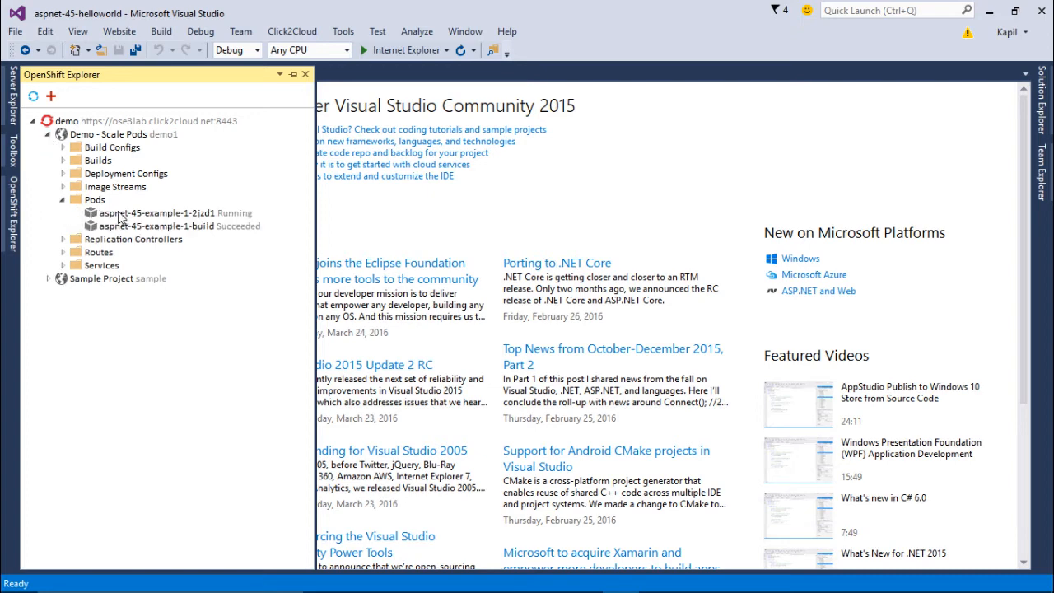
left_click(63, 240)
left_click(172, 257)
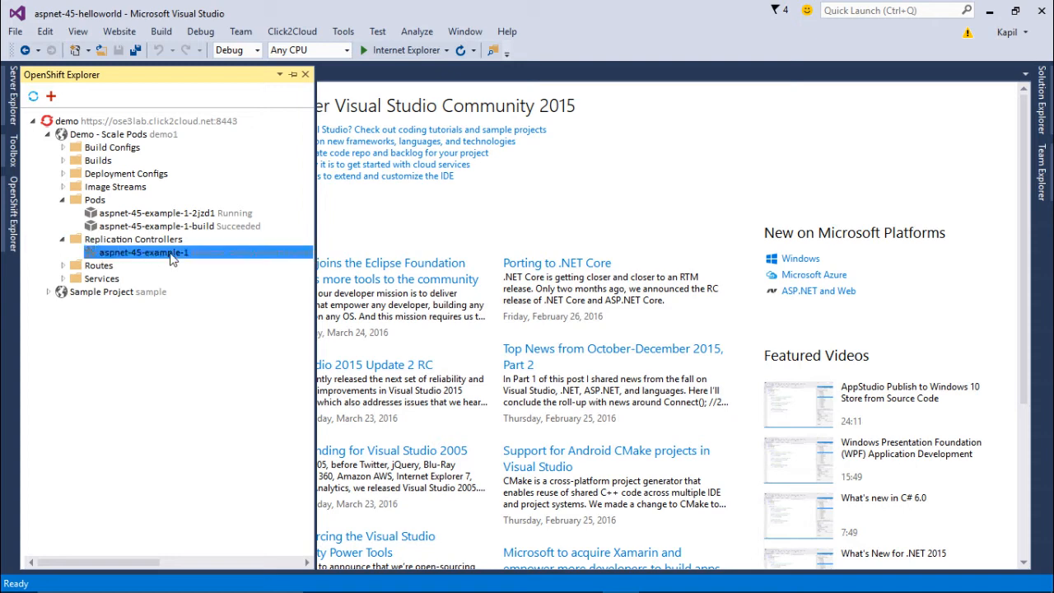
right_click(171, 258)
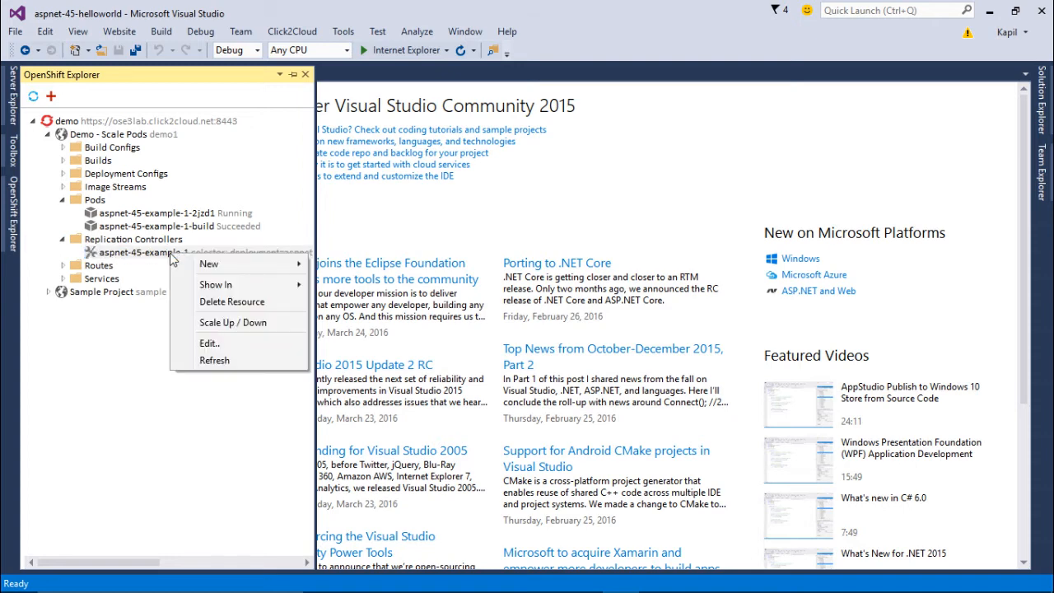
left_click(282, 327)
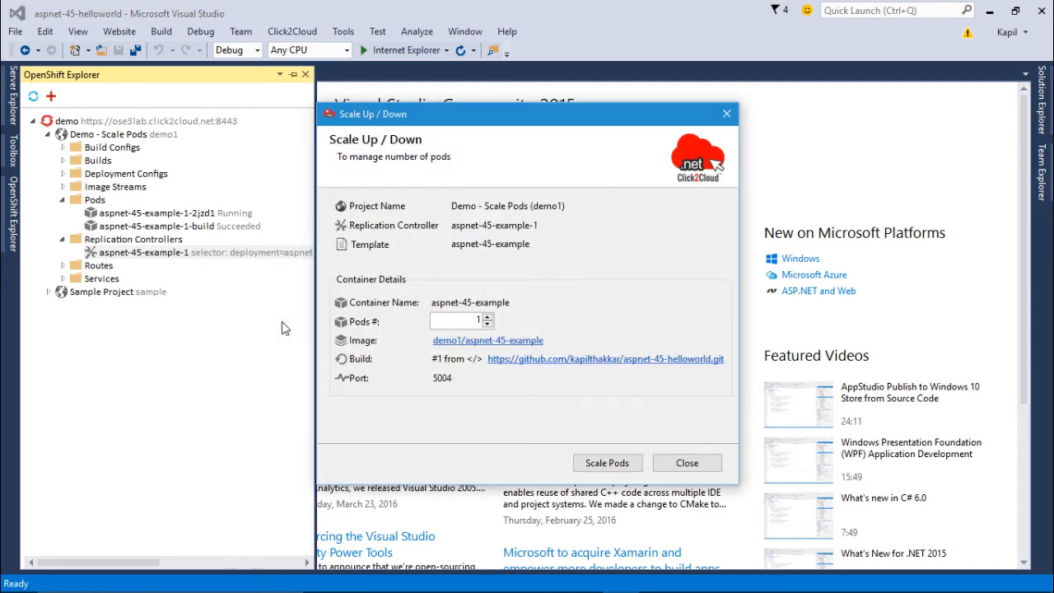
left_click(488, 317)
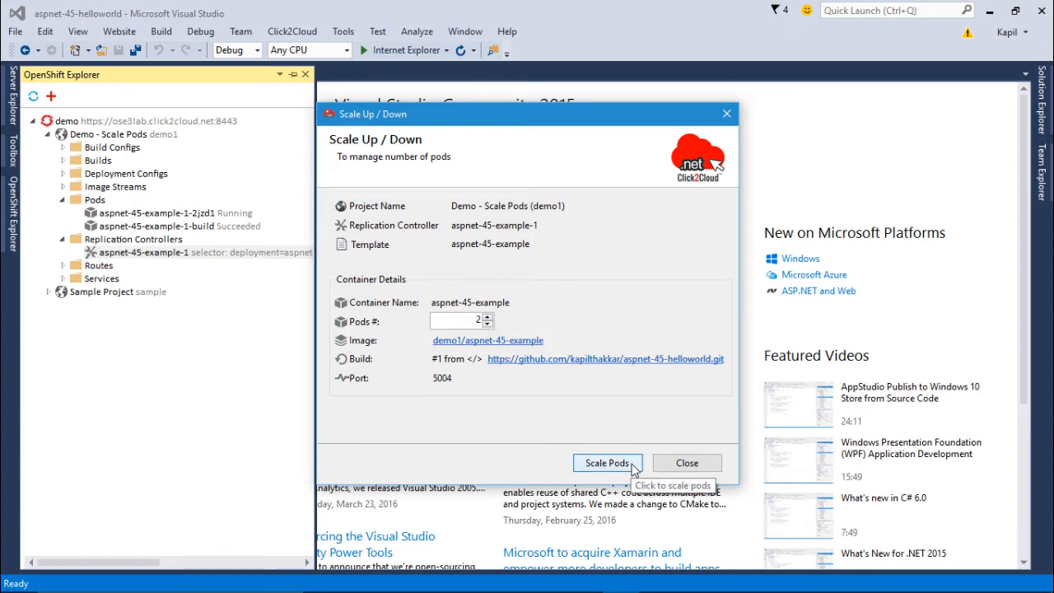
left_click(607, 463)
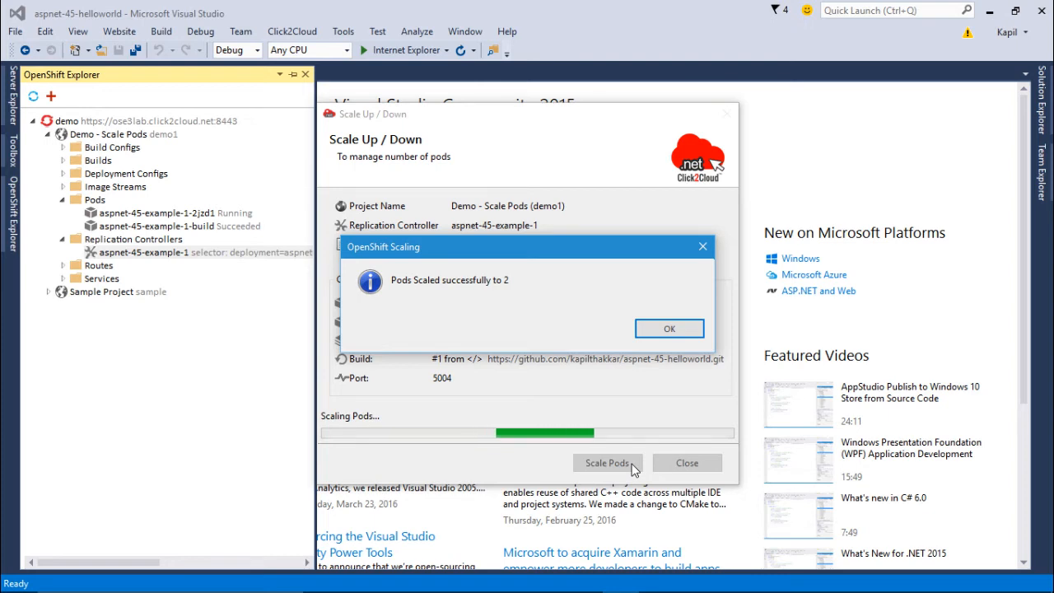
left_click(683, 335)
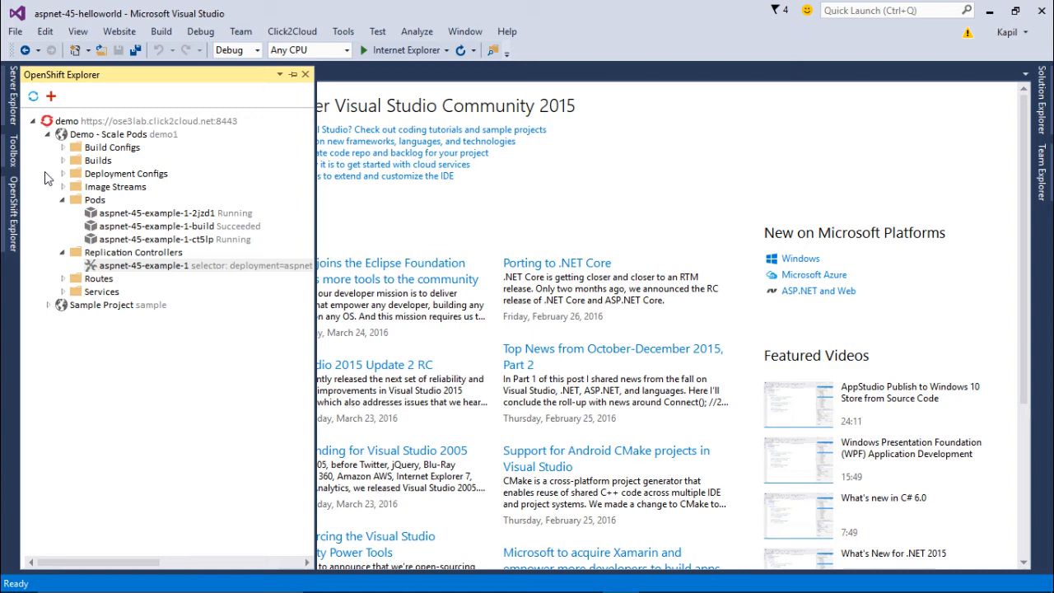
Step: Refresh the OpenShift tree and examine the pods listed under Demo - Scale Pods
left_click(33, 96)
left_click(33, 122)
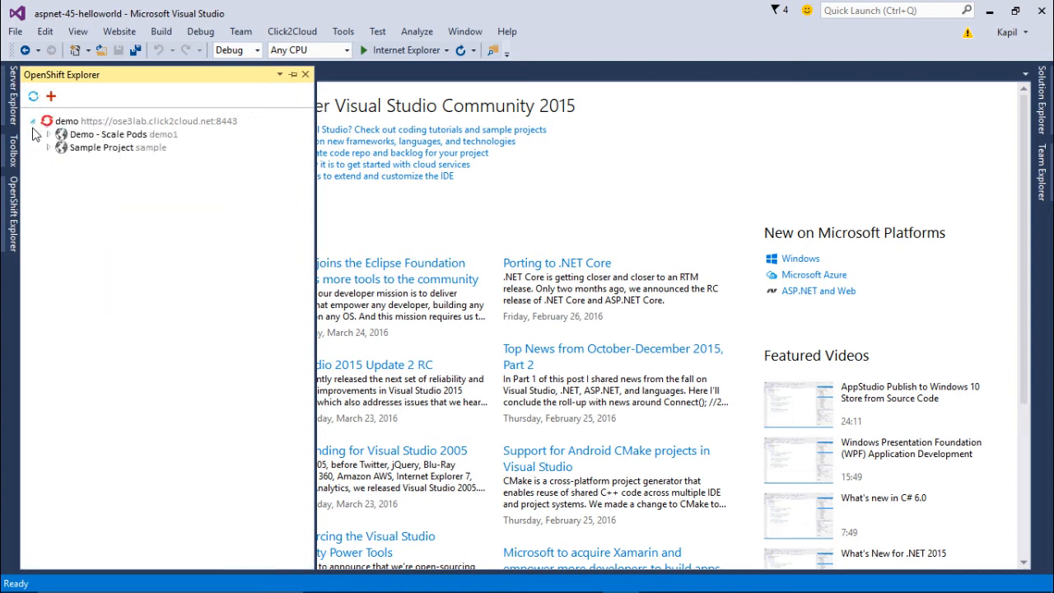
left_click(48, 134)
left_click(64, 201)
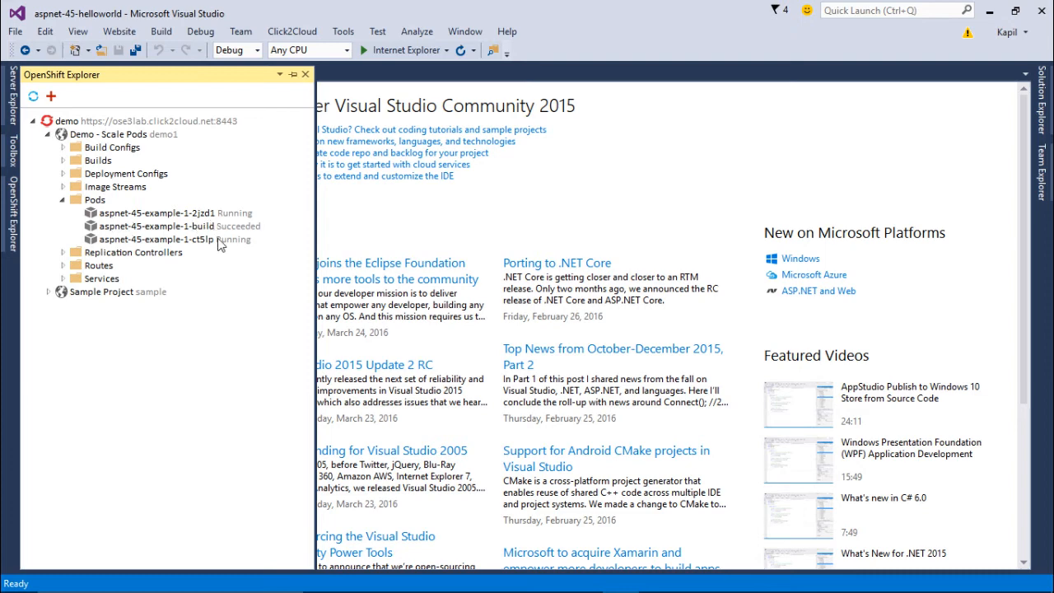
left_click(218, 239)
left_click(212, 216)
left_click(211, 242)
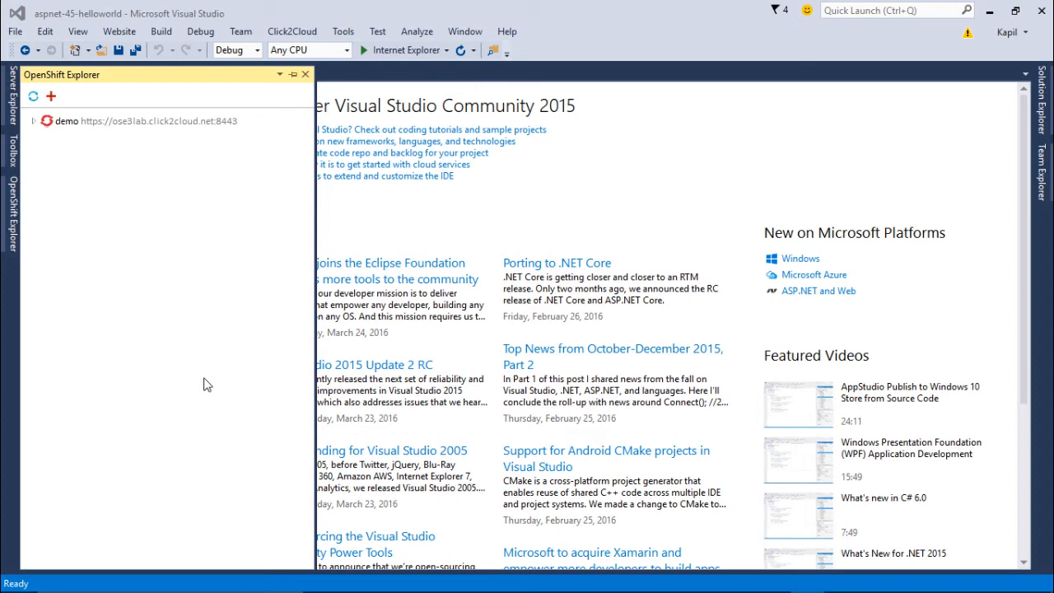
Step: Start port forwarding for the mongodb-1-57c1z pod in Demo - Port Forward, using a free local port for the remote port
left_click(33, 122)
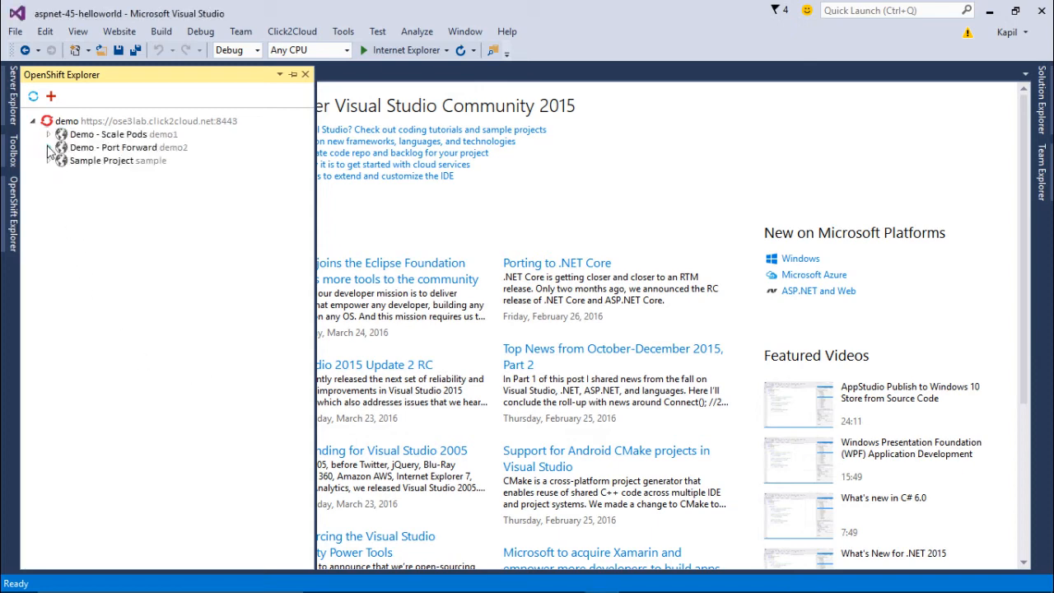
left_click(48, 148)
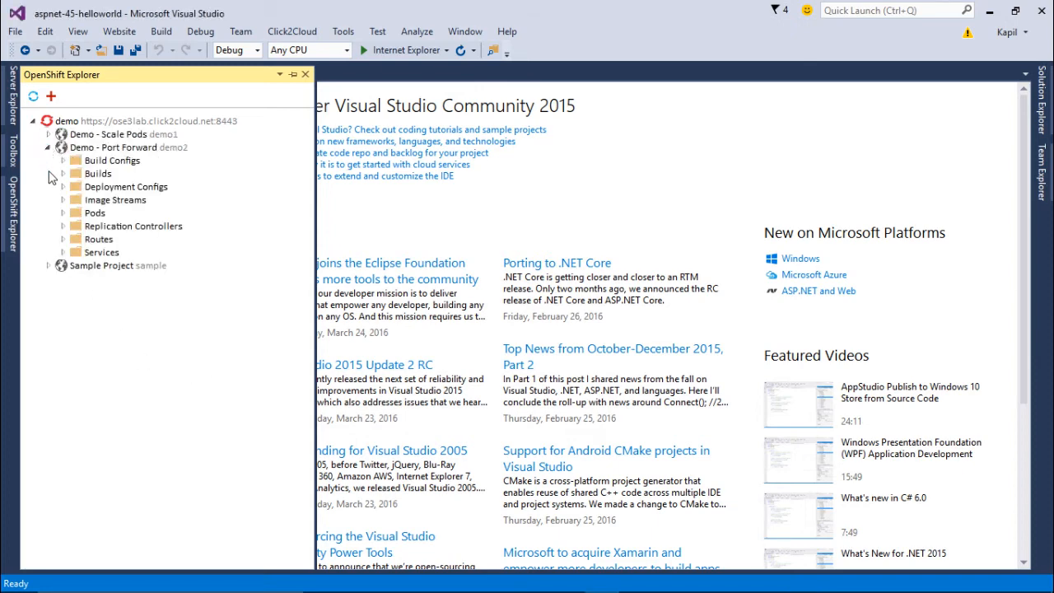
left_click(64, 213)
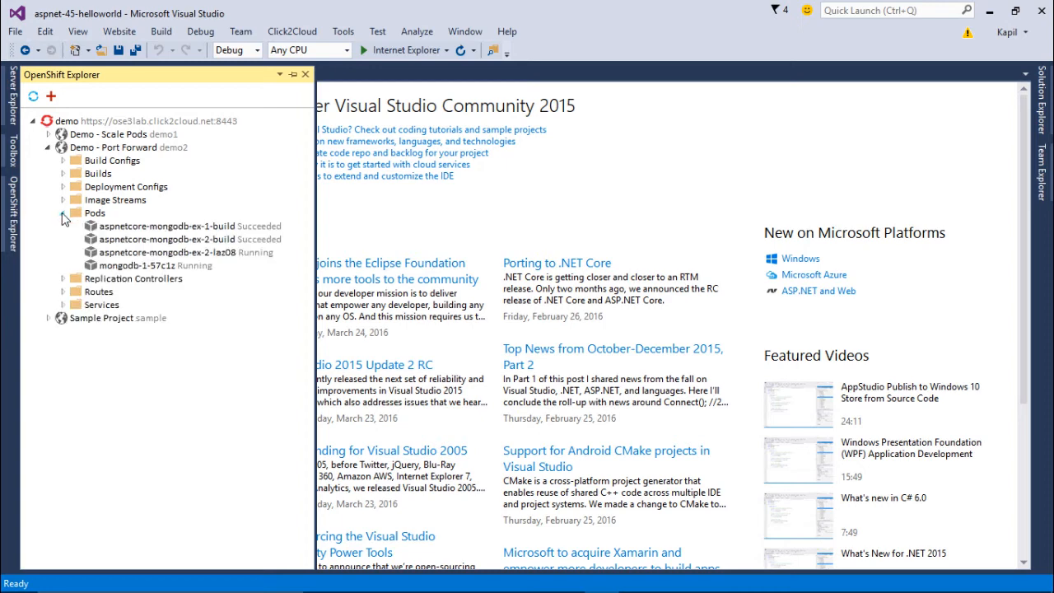
right_click(194, 269)
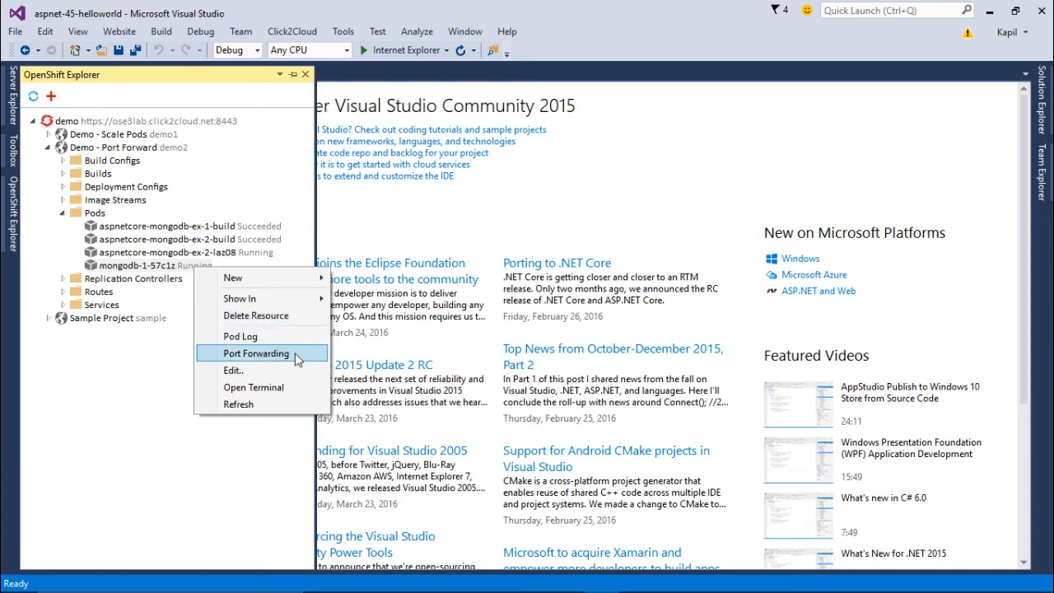
left_click(299, 357)
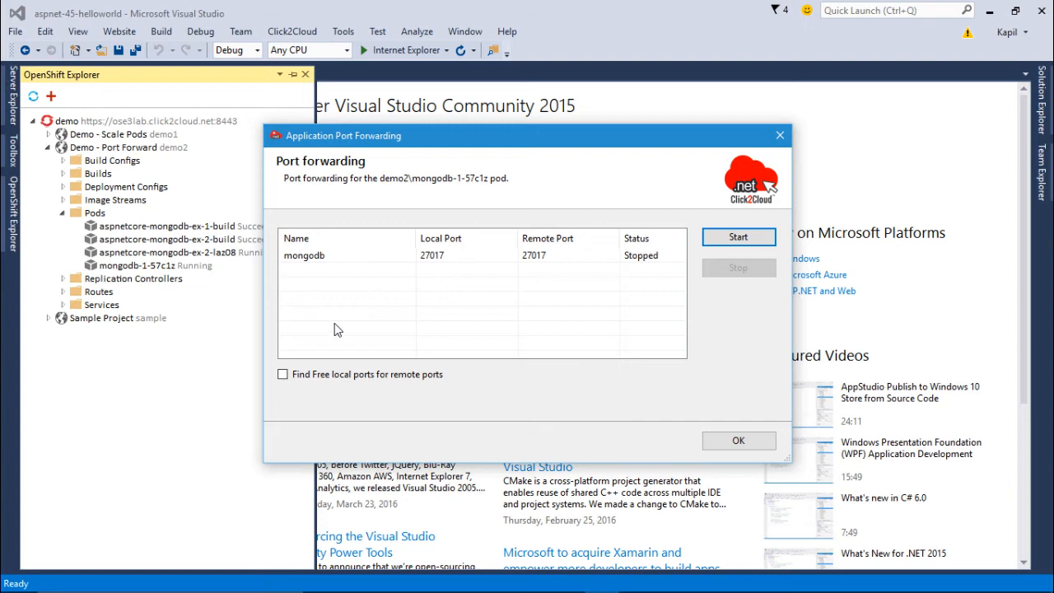
left_click(283, 376)
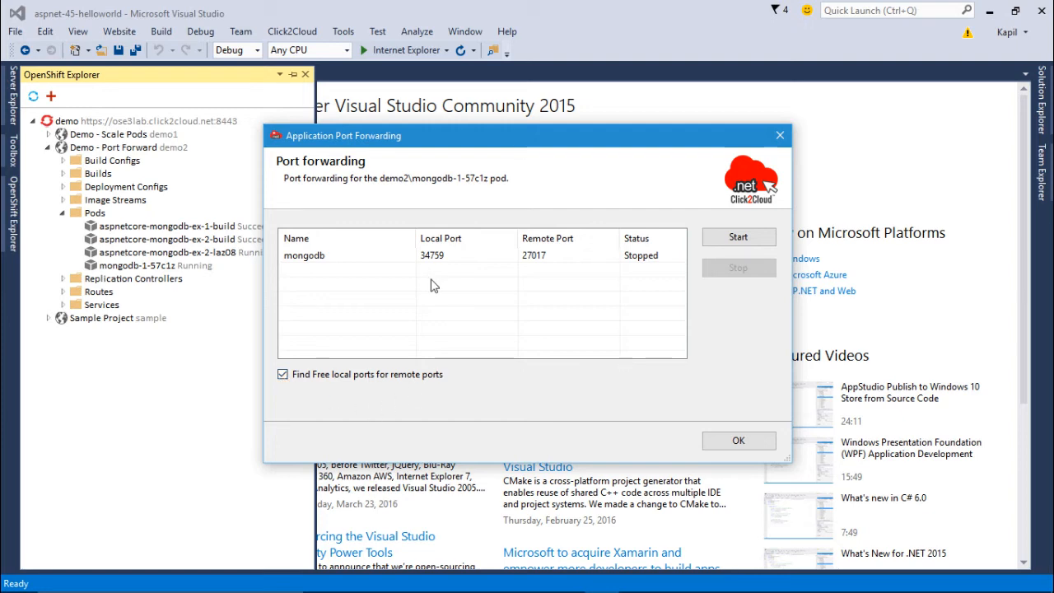
left_click(737, 237)
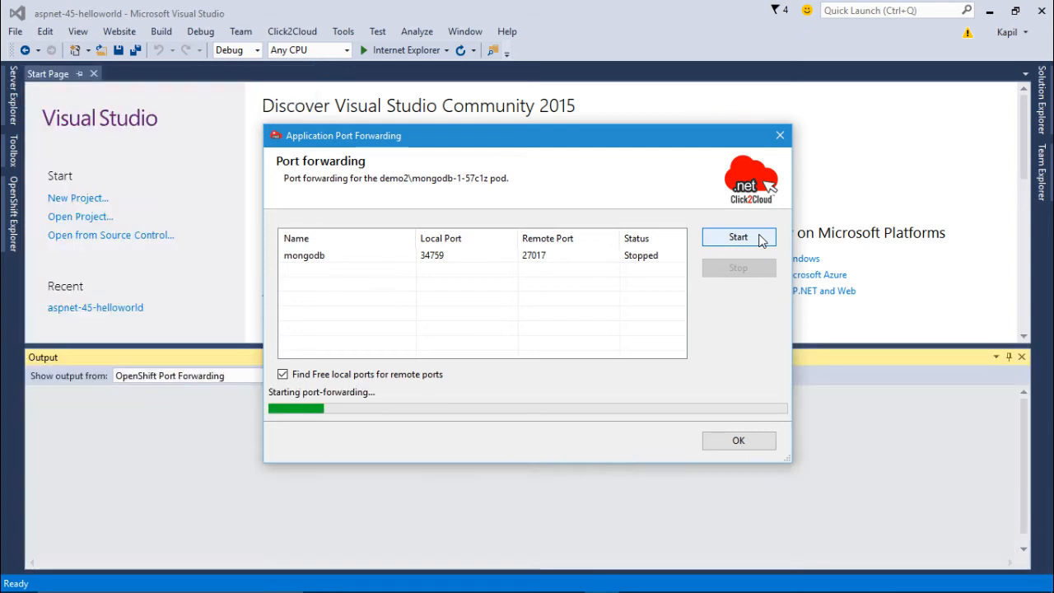
left_click(766, 445)
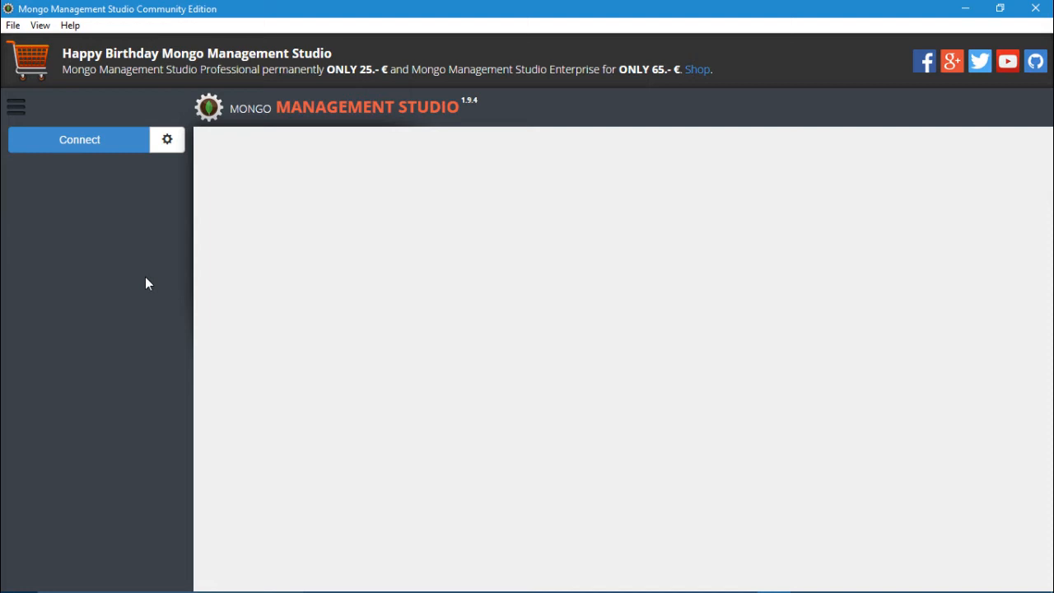
Step: In Mongo Management Studio, change the SampleDB server connection's localhost port to 34759 and save the connection
left_click(117, 147)
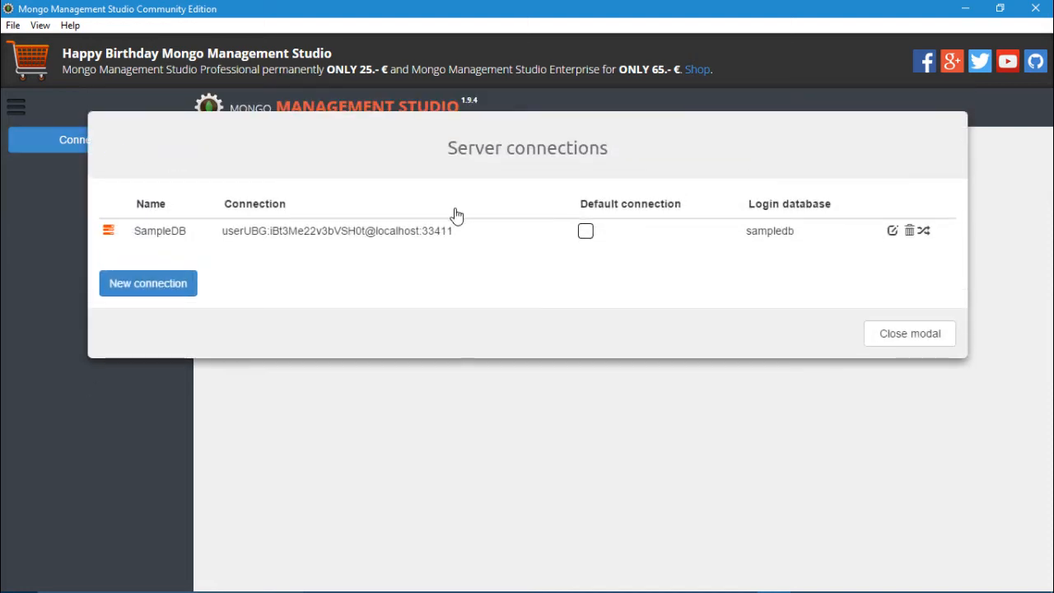
left_click(892, 232)
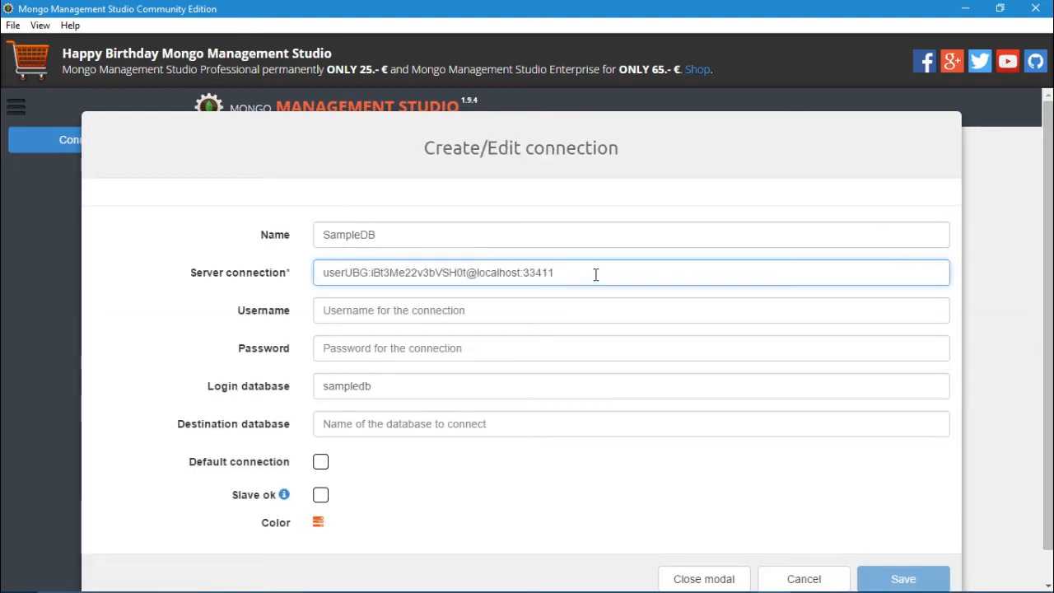
key("BackSpace")
key("BackSpace")
key("BackSpace")
key("BackSpace")
key("BackSpace")
type("34759")
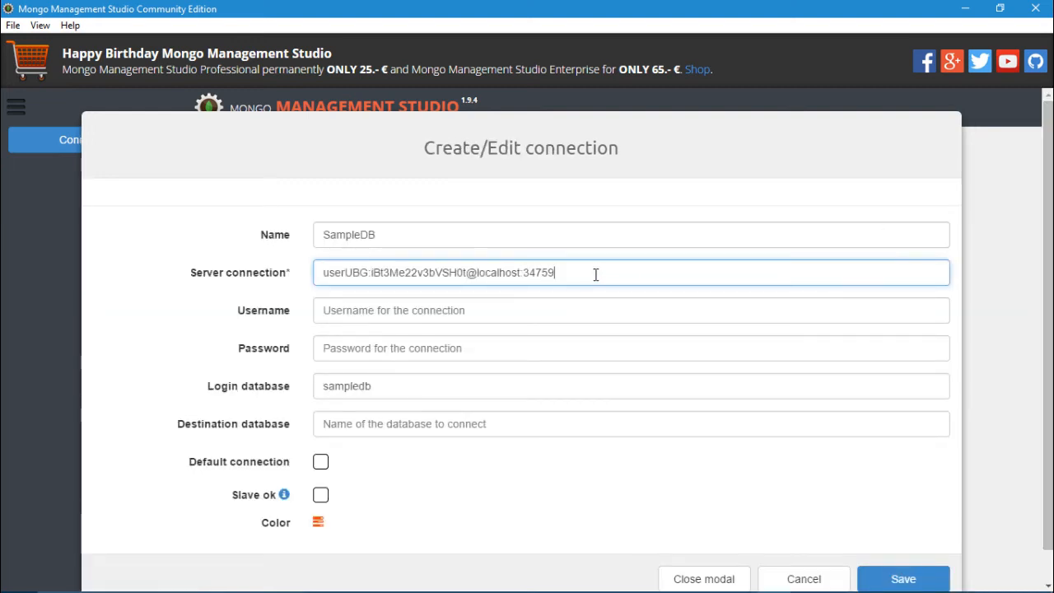
left_click_drag(556, 272, 476, 272)
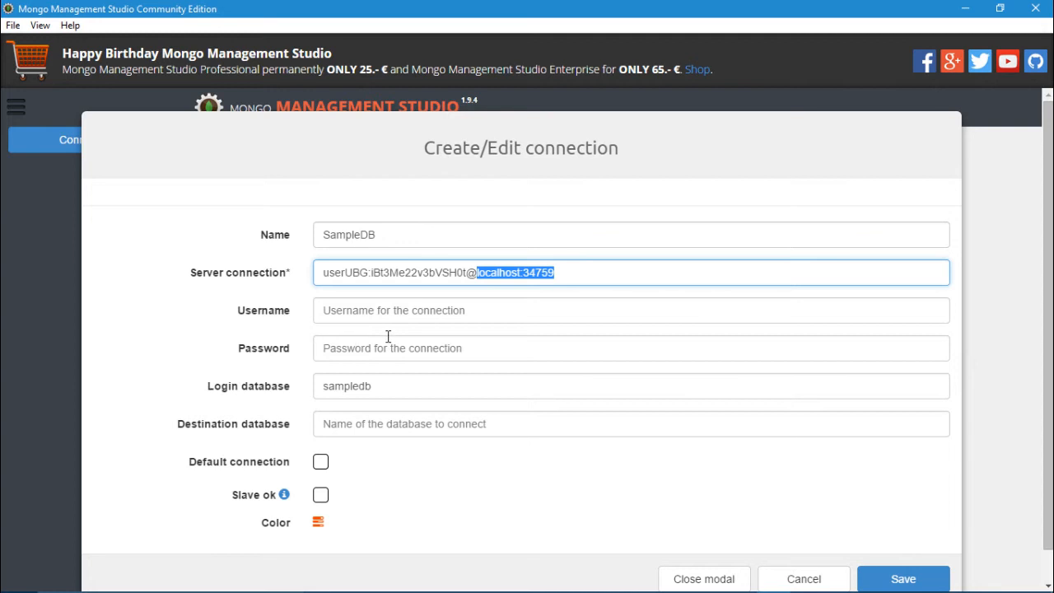
scroll(388, 336, "down", 1)
left_click(873, 557)
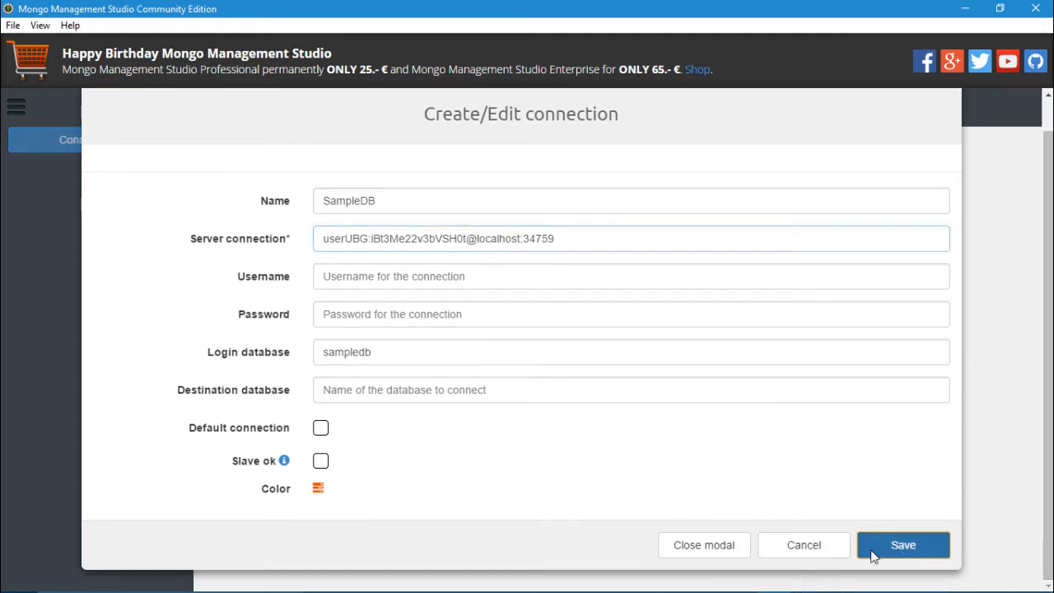
left_click(892, 339)
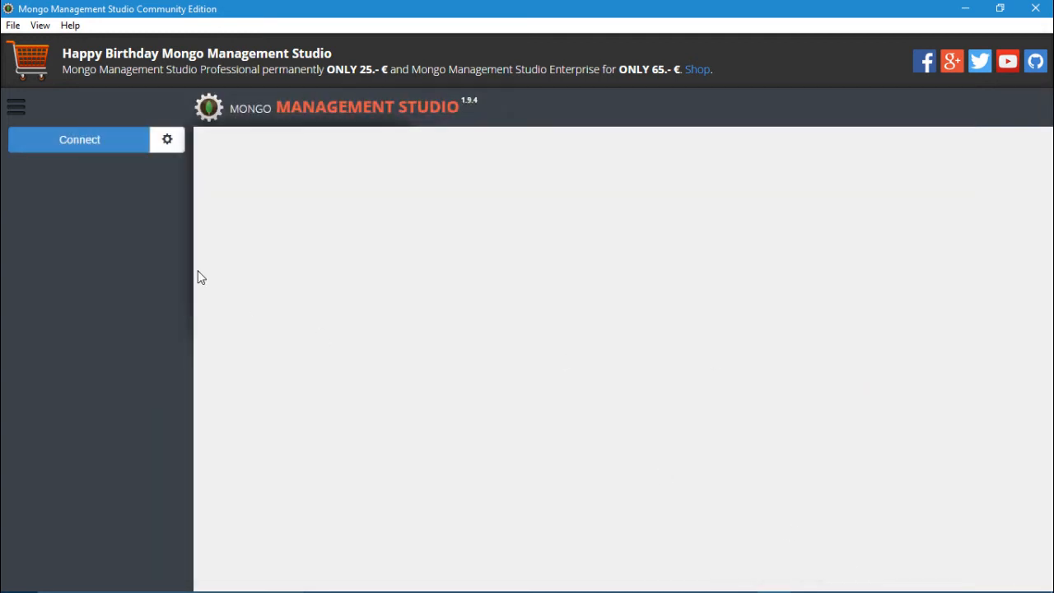
Step: Connect to the SampleDB server and open its sampledb database to browse the contents
left_click(80, 141)
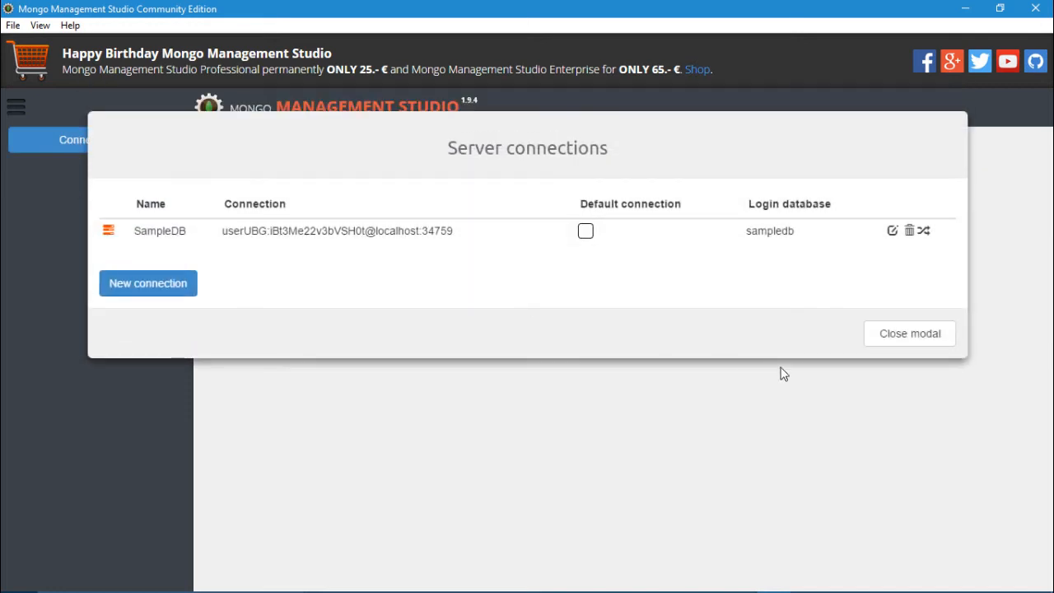
left_click(292, 238)
left_click(64, 211)
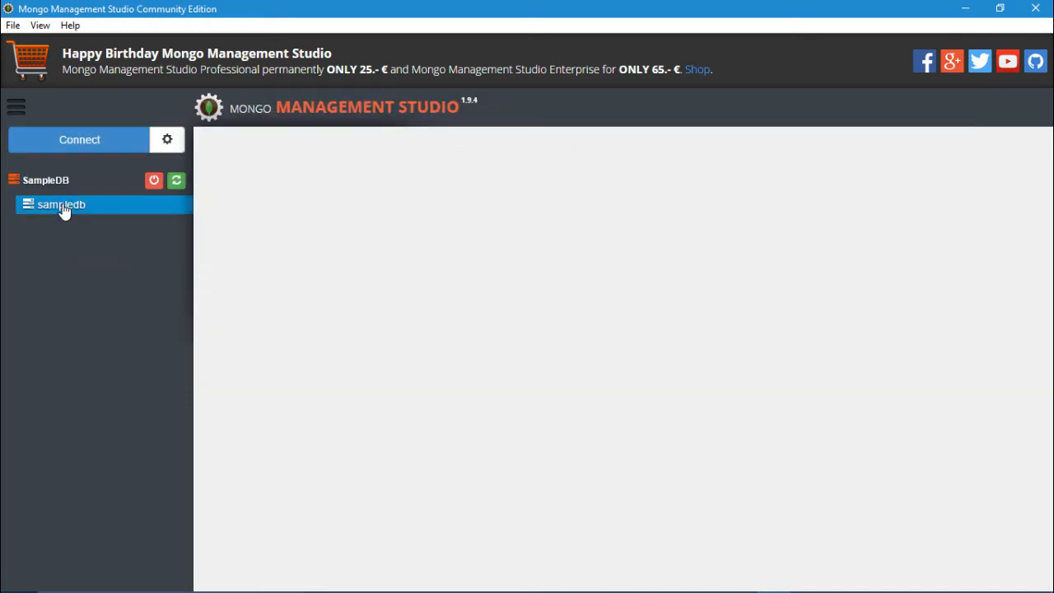
left_click(84, 229)
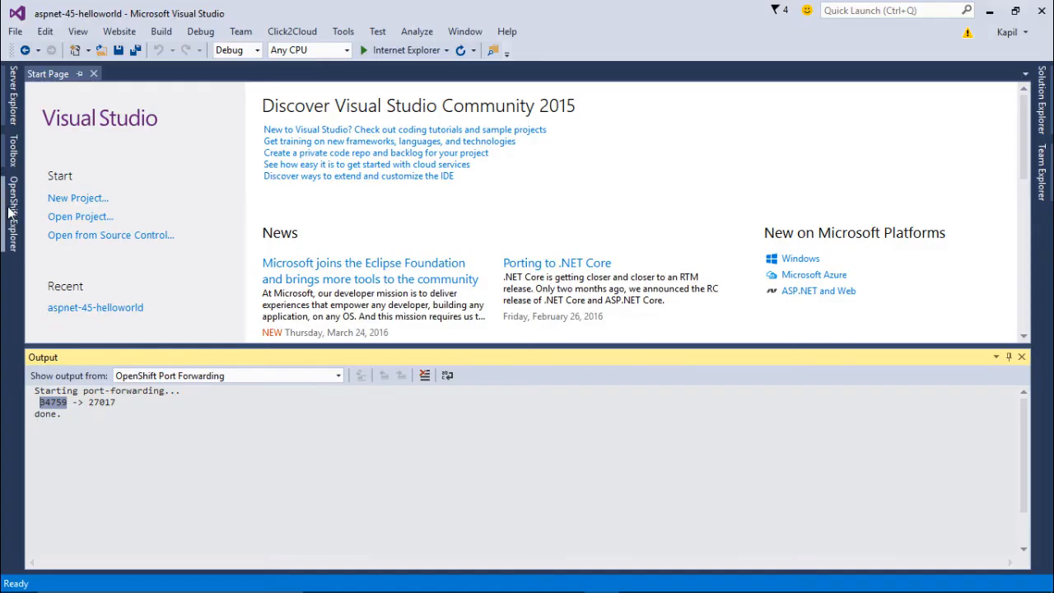
Step: Switch back to Visual Studio and stop port forwarding for the mongodb-1-57c1z pod
left_click(11, 215)
left_click(109, 267)
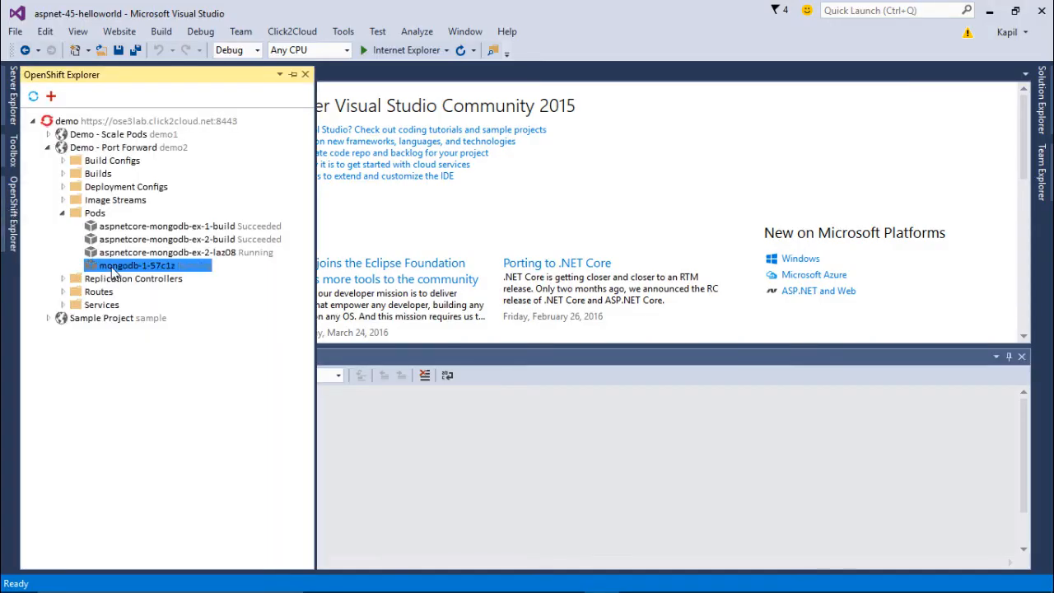
right_click(110, 268)
left_click(228, 355)
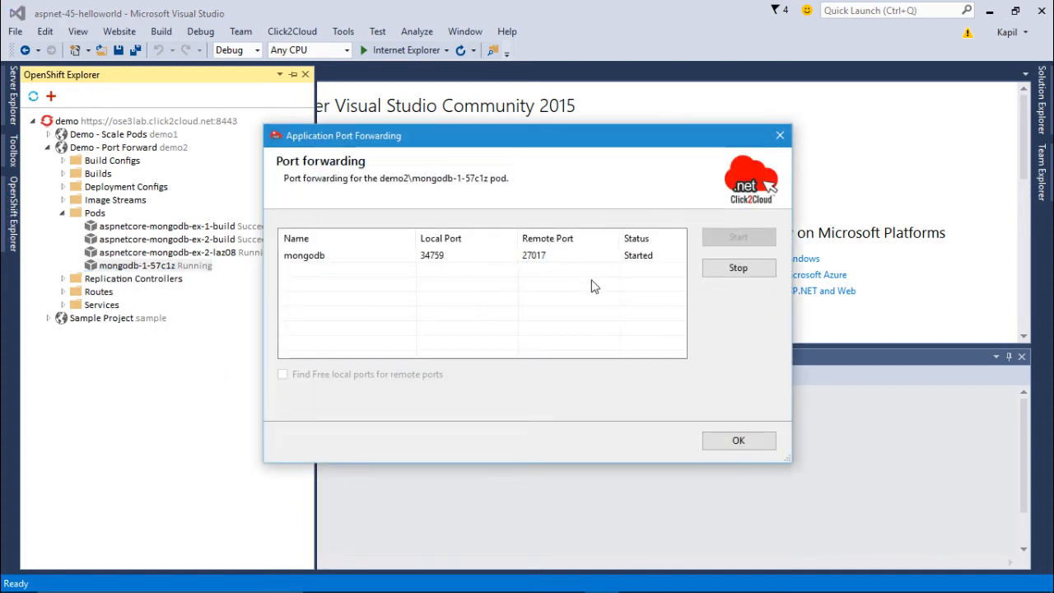
left_click(757, 271)
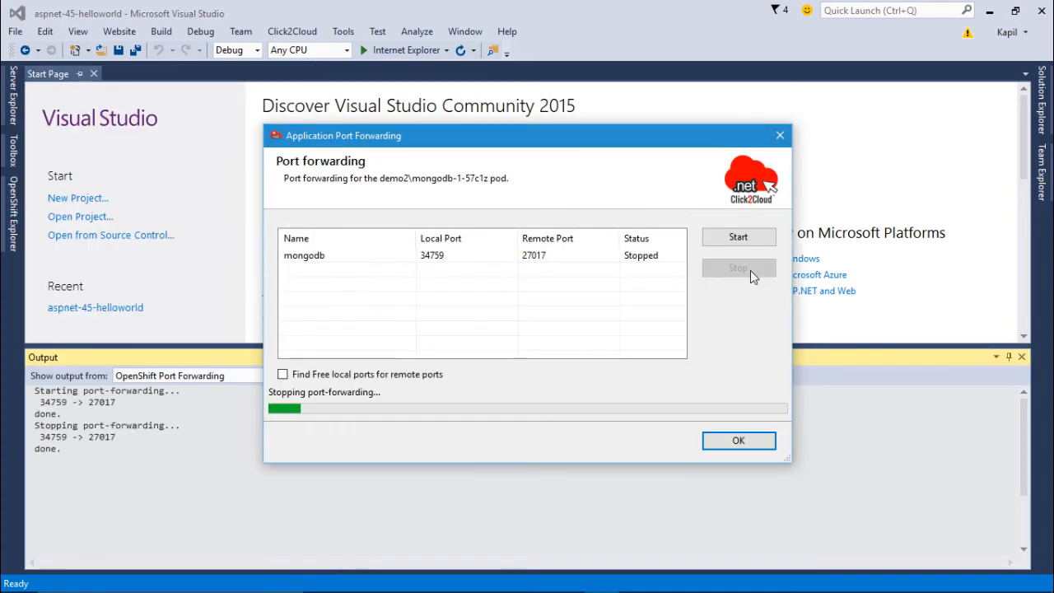
left_click(761, 441)
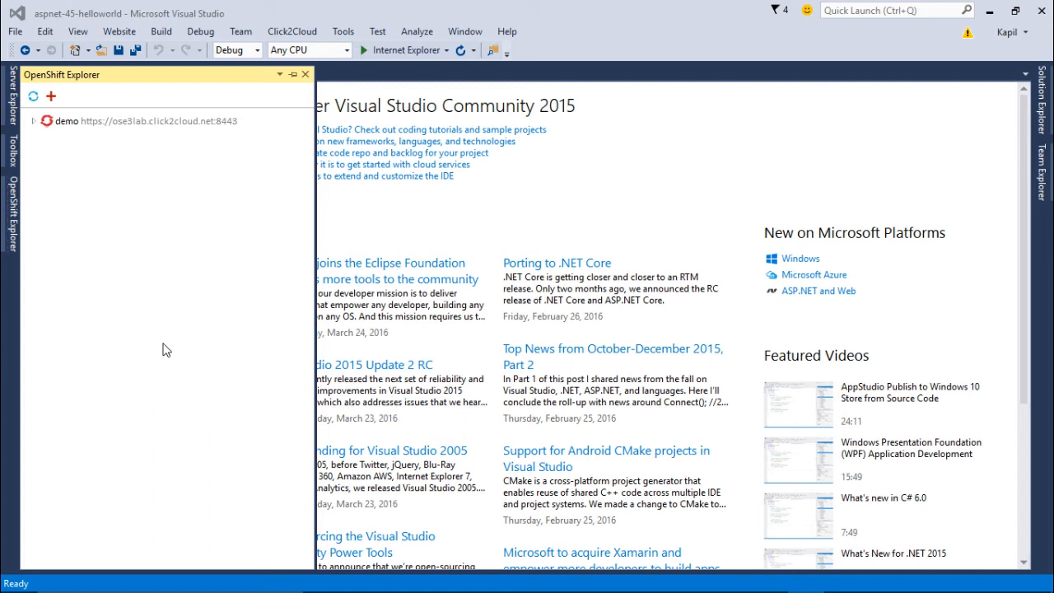
Step: Open the aspnet-45-example build config of Sample Project for editing
left_click(33, 121)
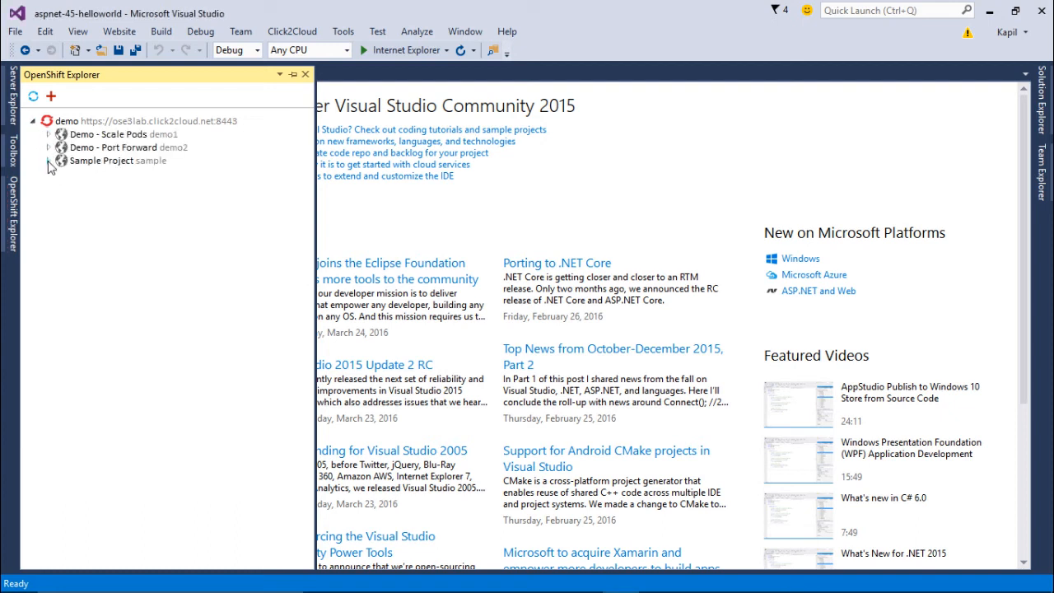
left_click(48, 161)
left_click(62, 174)
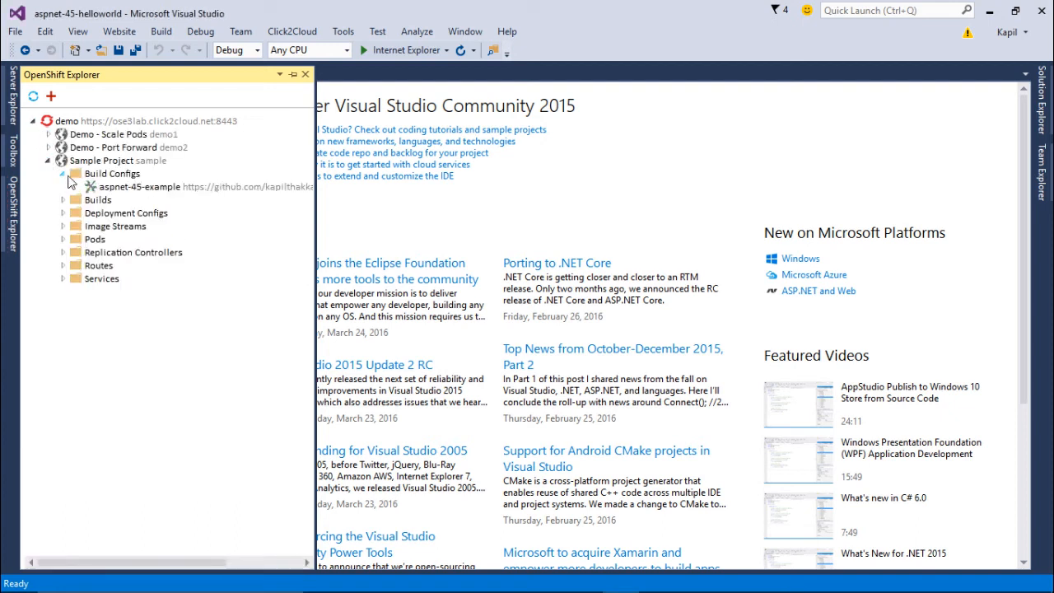
right_click(148, 191)
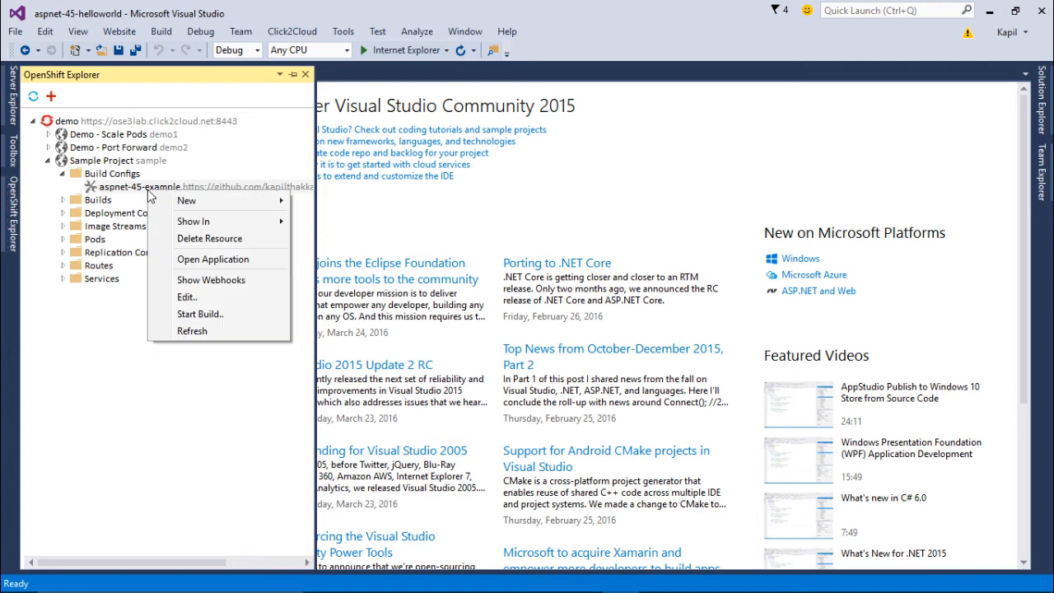
left_click(211, 300)
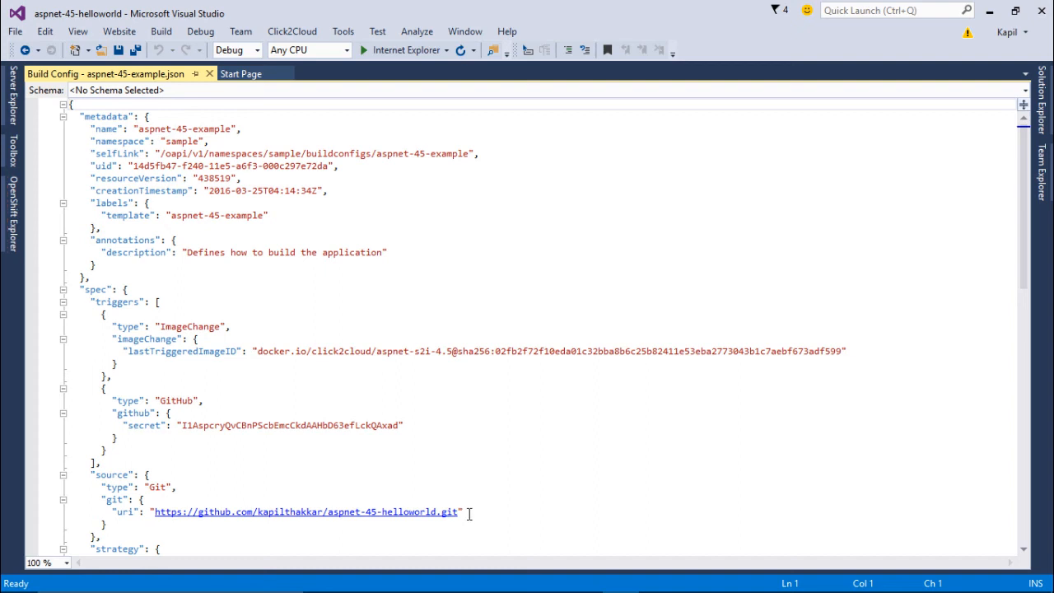
left_click_drag(461, 512, 155, 515)
key("Delete")
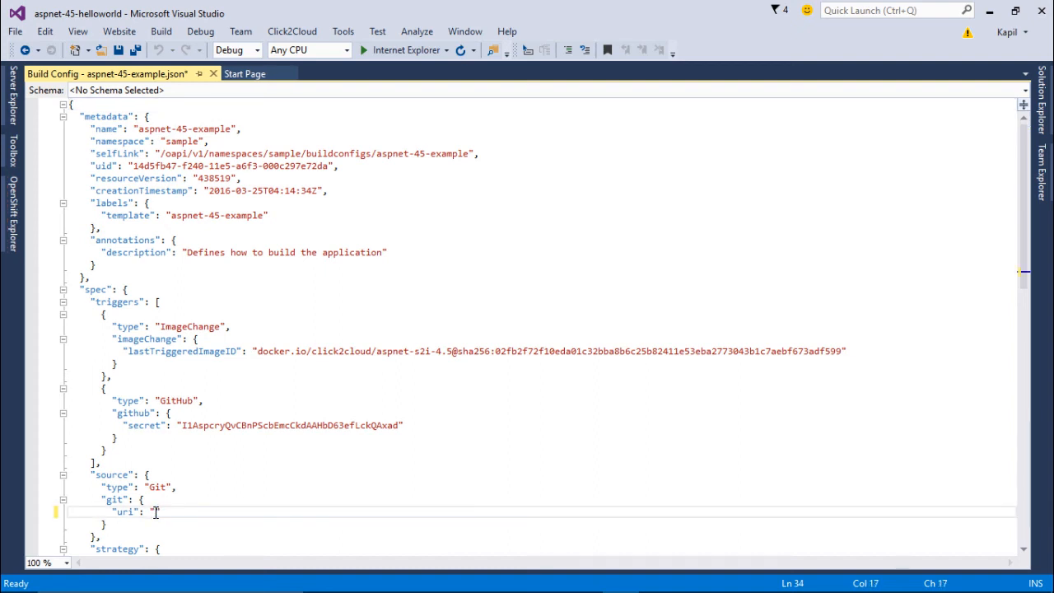
type("https://github.com/click2cloud/aspnet-45-helloworld.git")
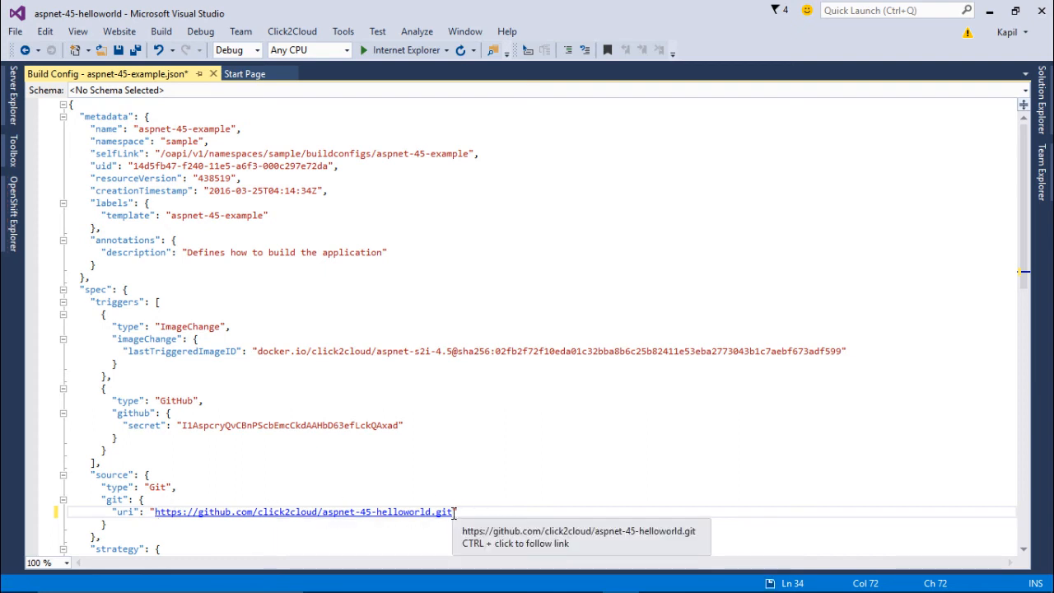
key("ctrl+s")
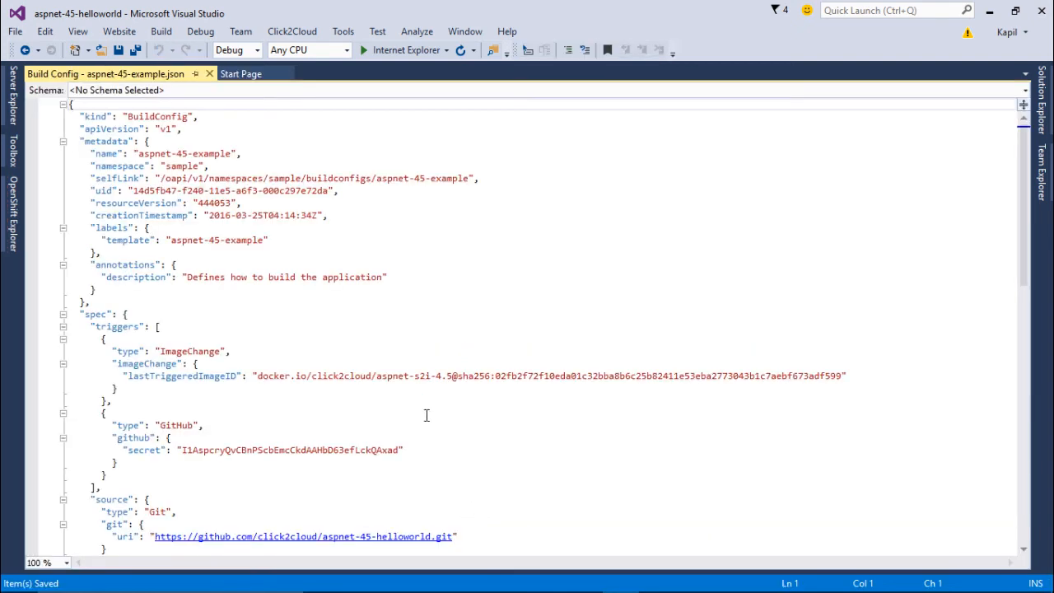
left_click(14, 221)
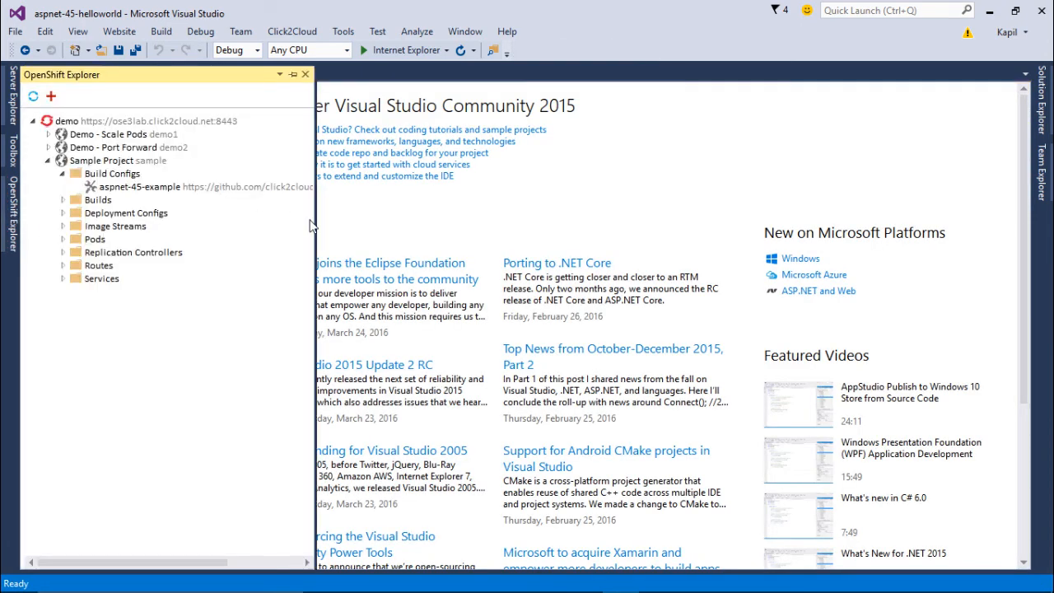
left_click_drag(316, 224, 459, 225)
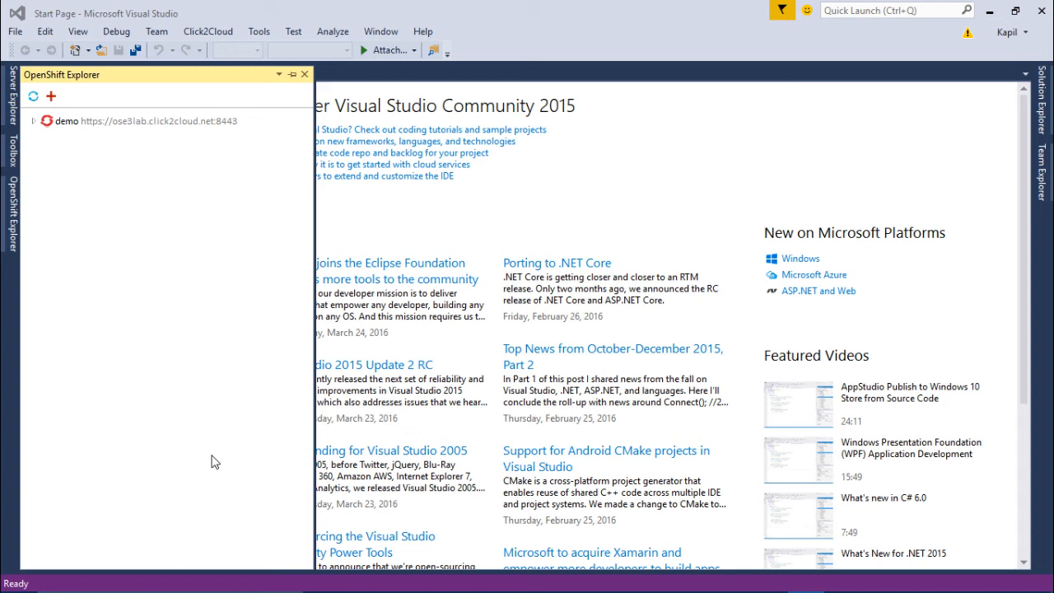
Step: Show the properties of Sample Project's aspnet-45-example build config and review its source, strategy and trigger details
left_click(33, 122)
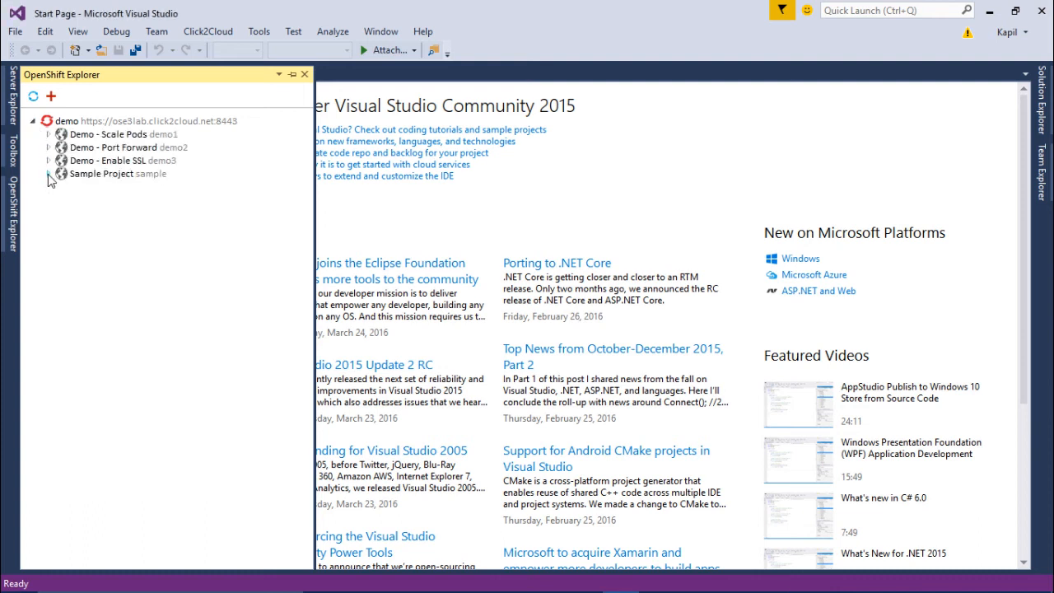
left_click(48, 174)
left_click(63, 187)
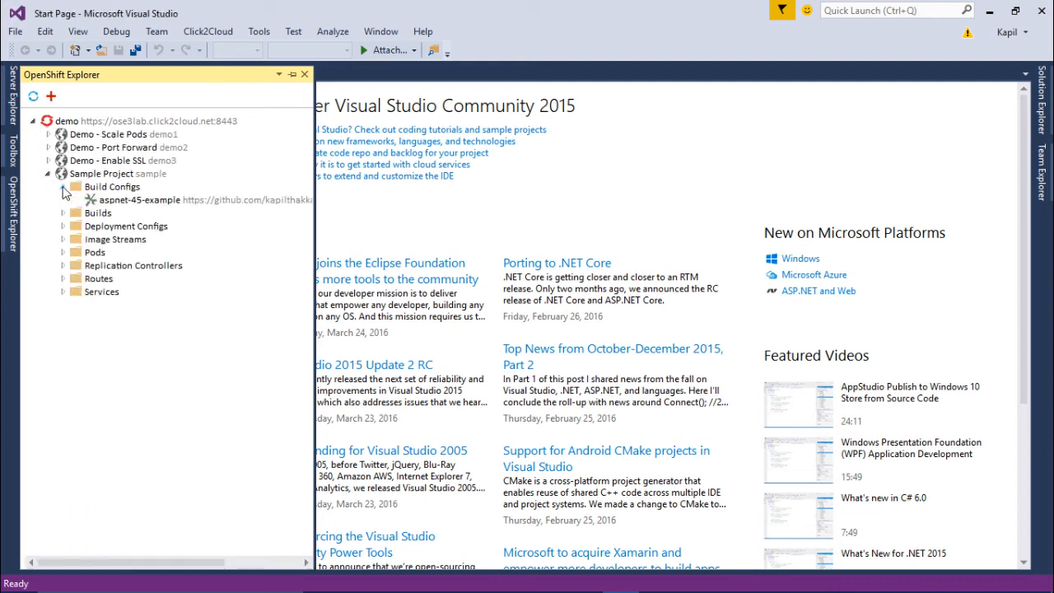
right_click(127, 202)
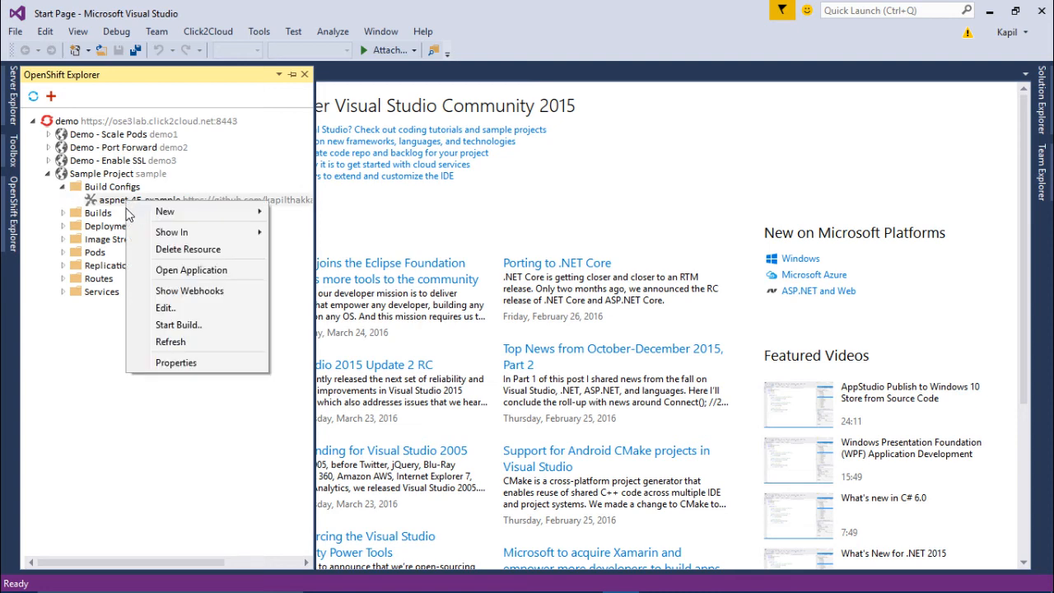
left_click(216, 368)
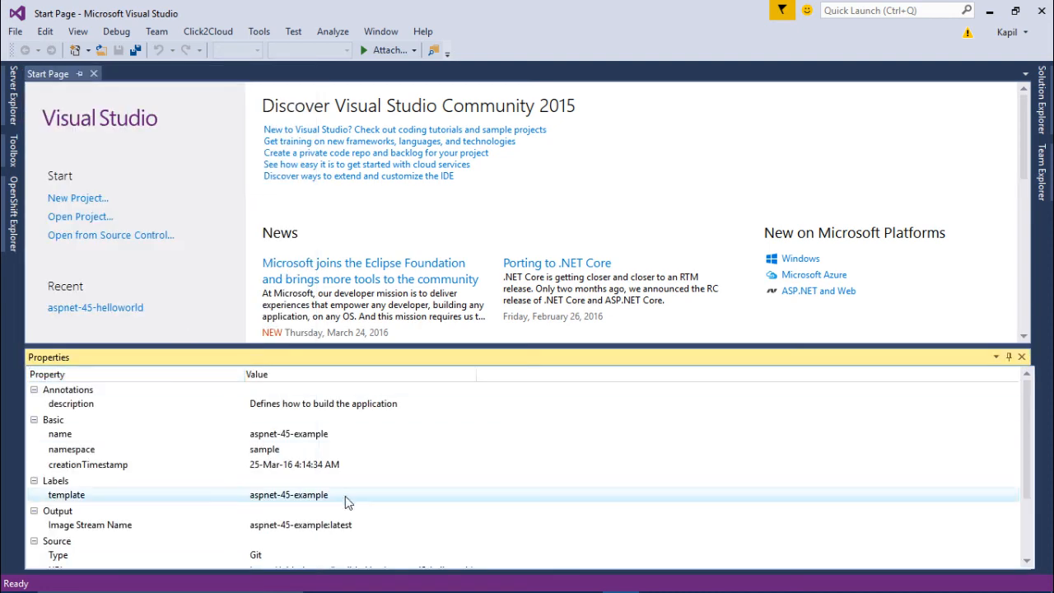
scroll(387, 518, "down", 1)
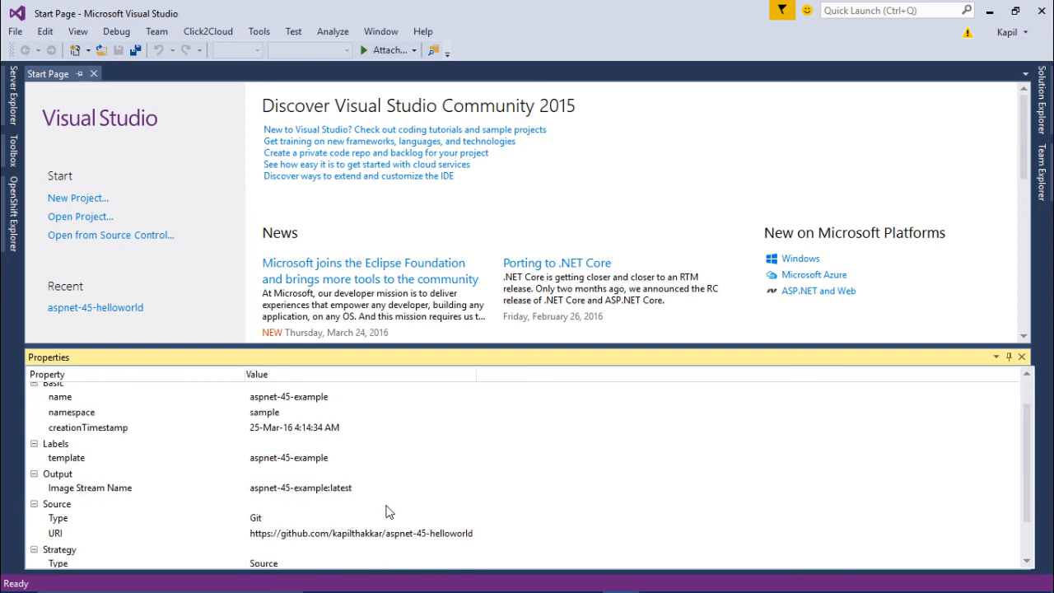
scroll(385, 515, "down", 2)
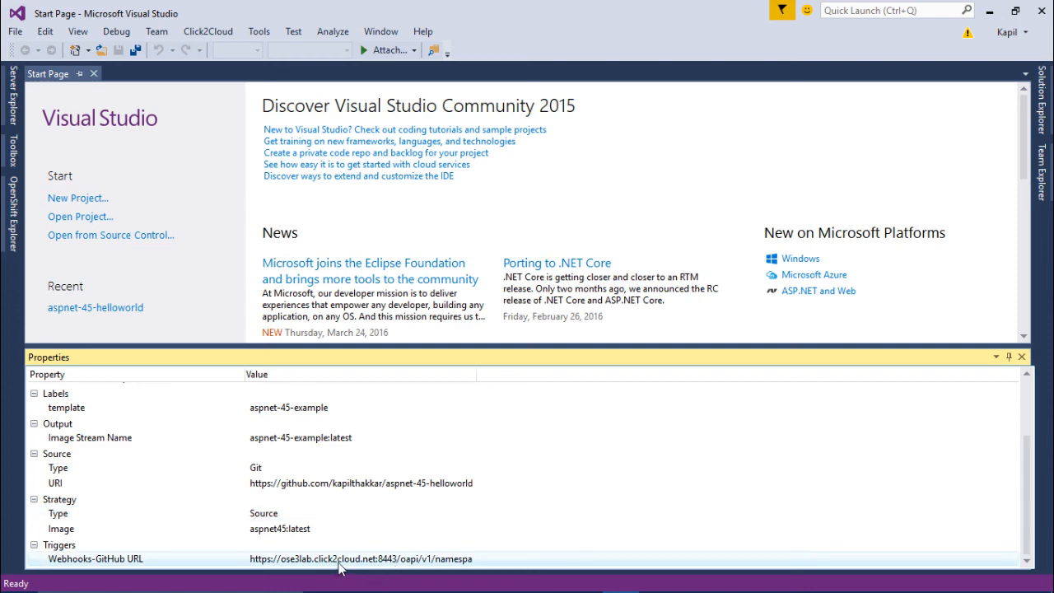
scroll(387, 527, "up", 3)
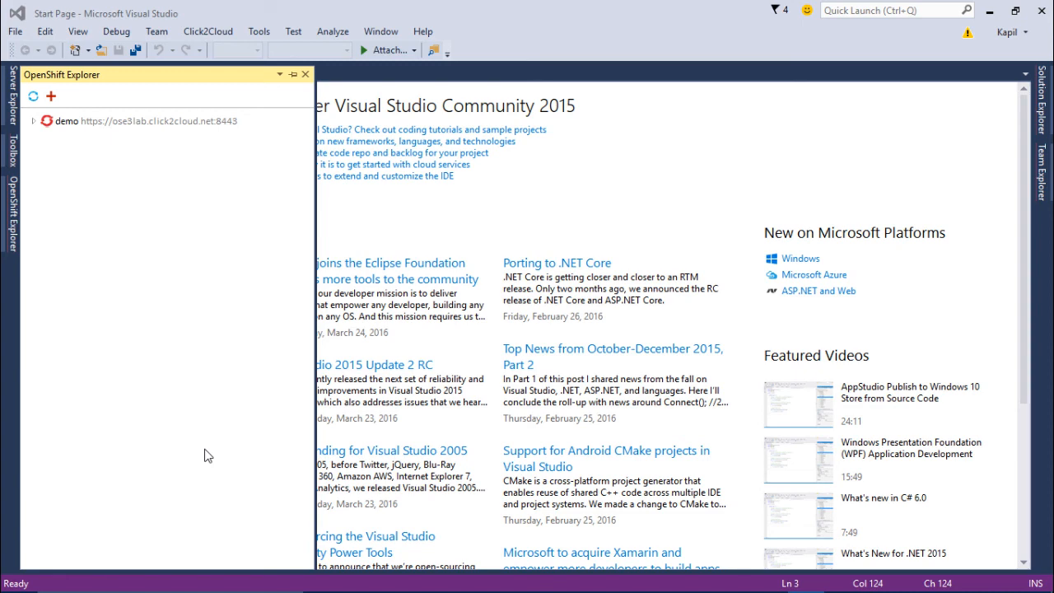
Step: Open the SSL certificate configuration for the aspnet-45-example service in the Demo - Enable SSL project
left_click(33, 121)
left_click(48, 160)
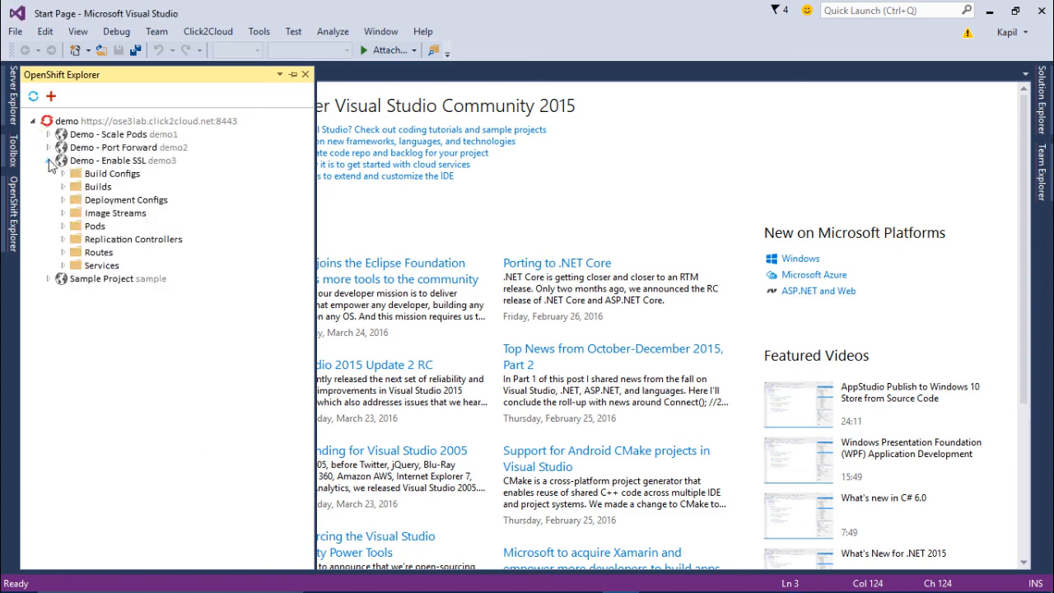
left_click(62, 265)
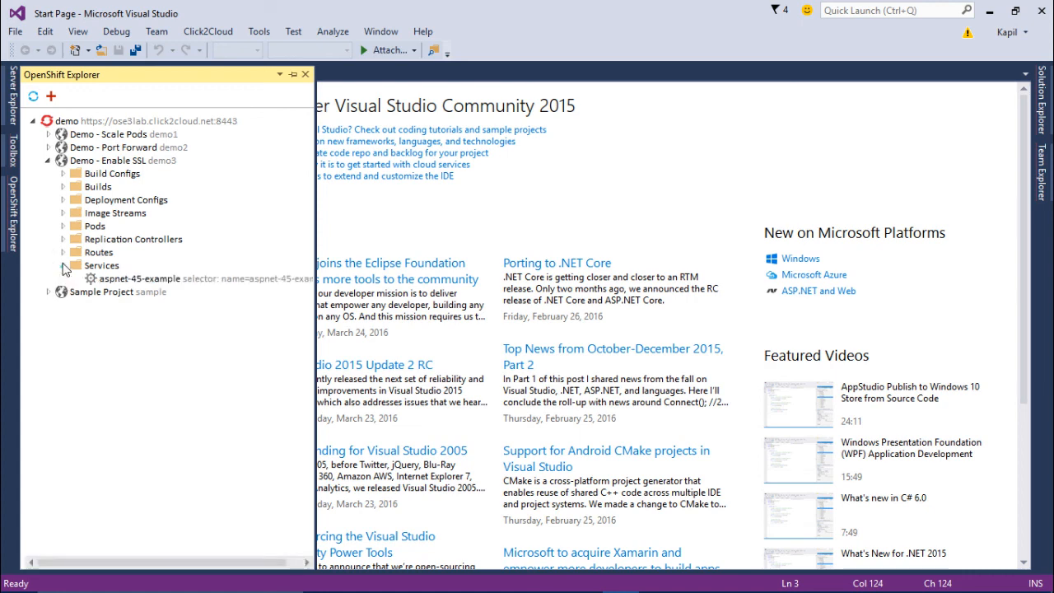
left_click(198, 284)
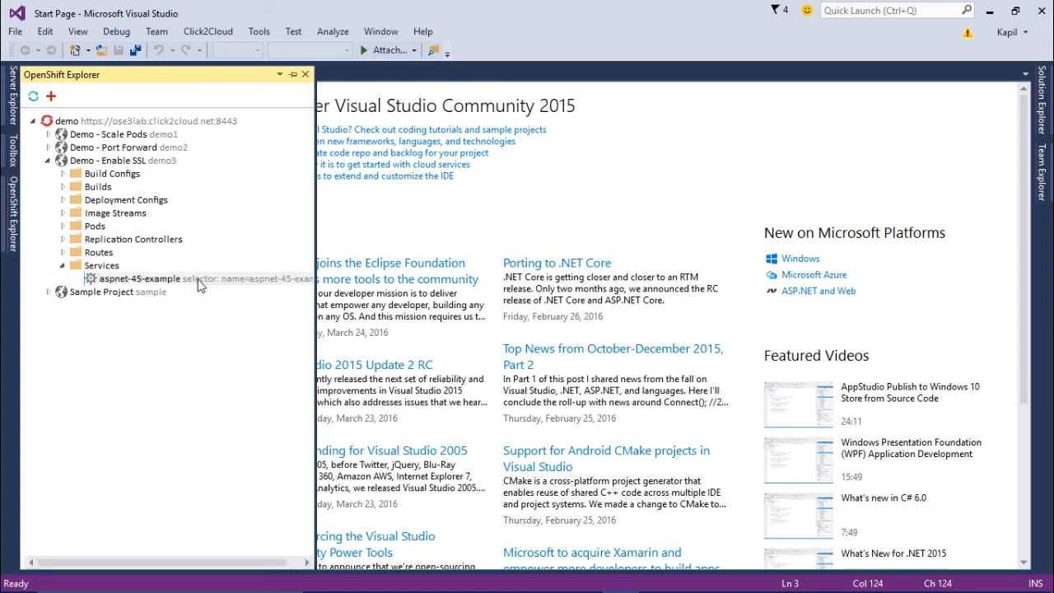
right_click(198, 284)
left_click(250, 349)
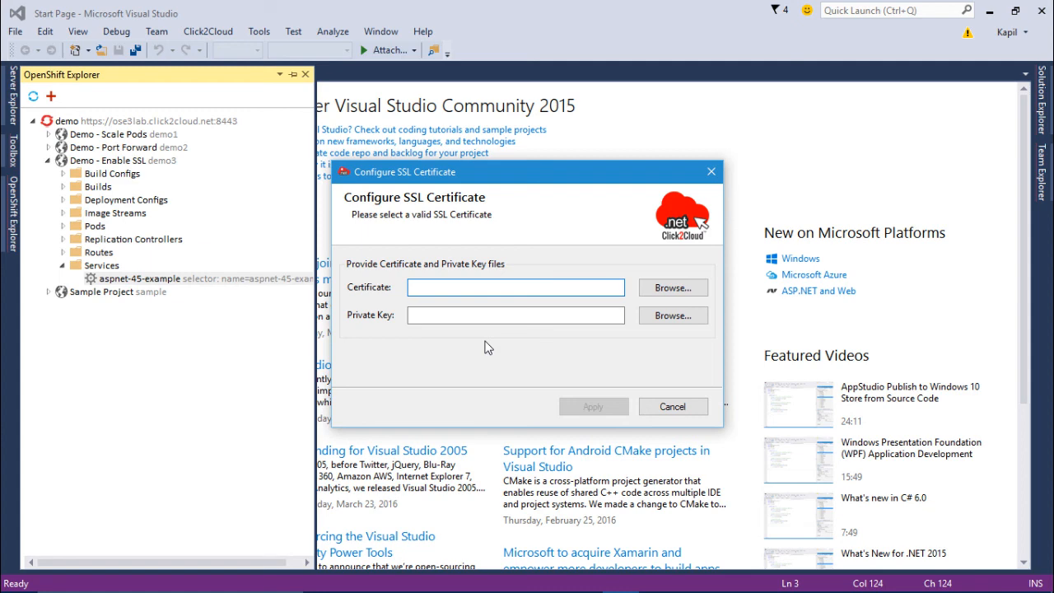
Step: Select the certificate and private key files for the service and apply the SSL configuration
key("Tab")
left_click(658, 293)
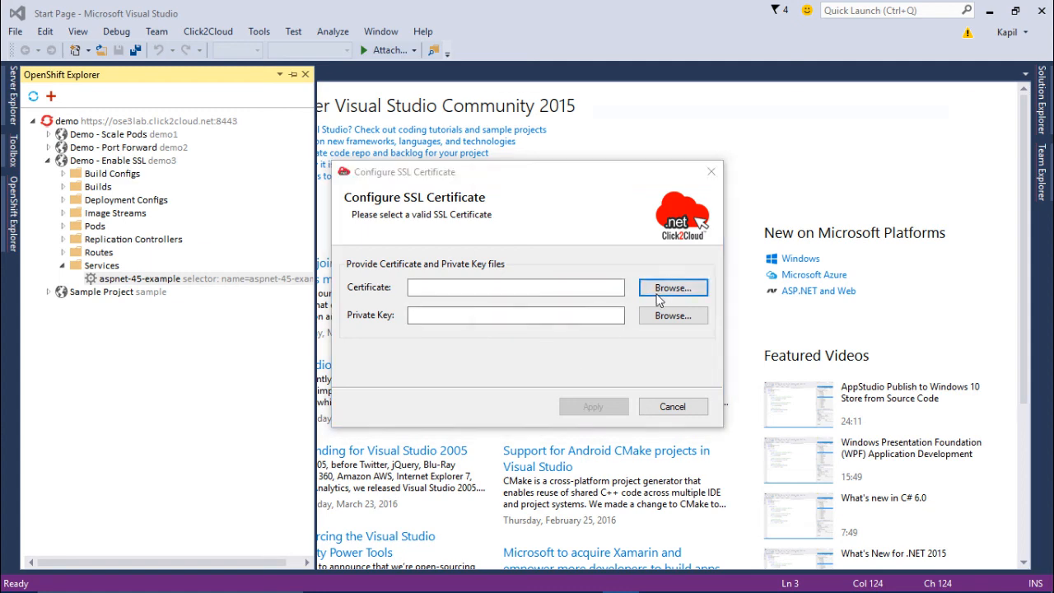
double_click(630, 199)
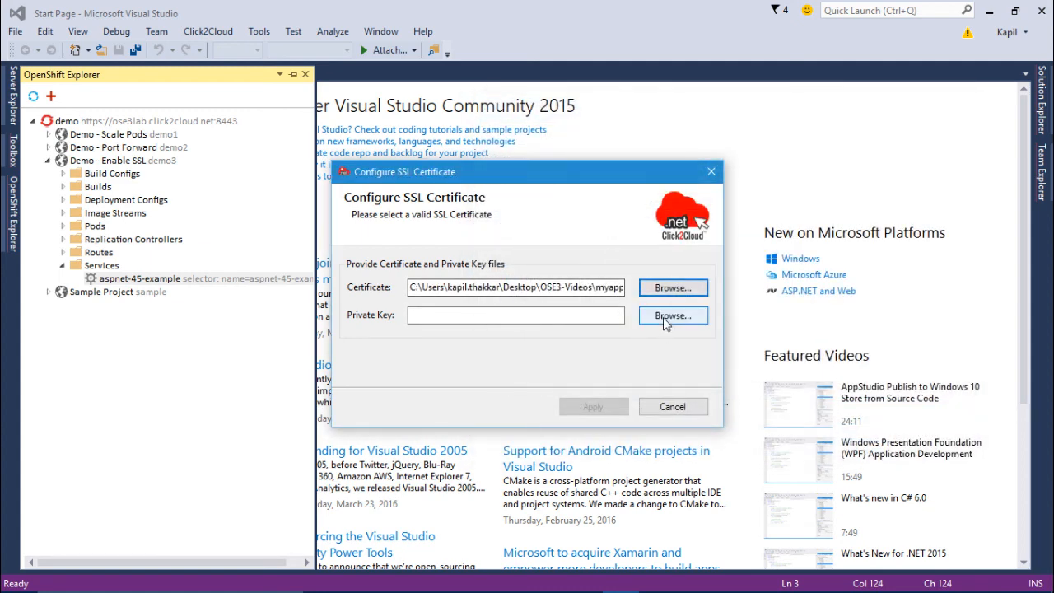
left_click(665, 323)
double_click(630, 208)
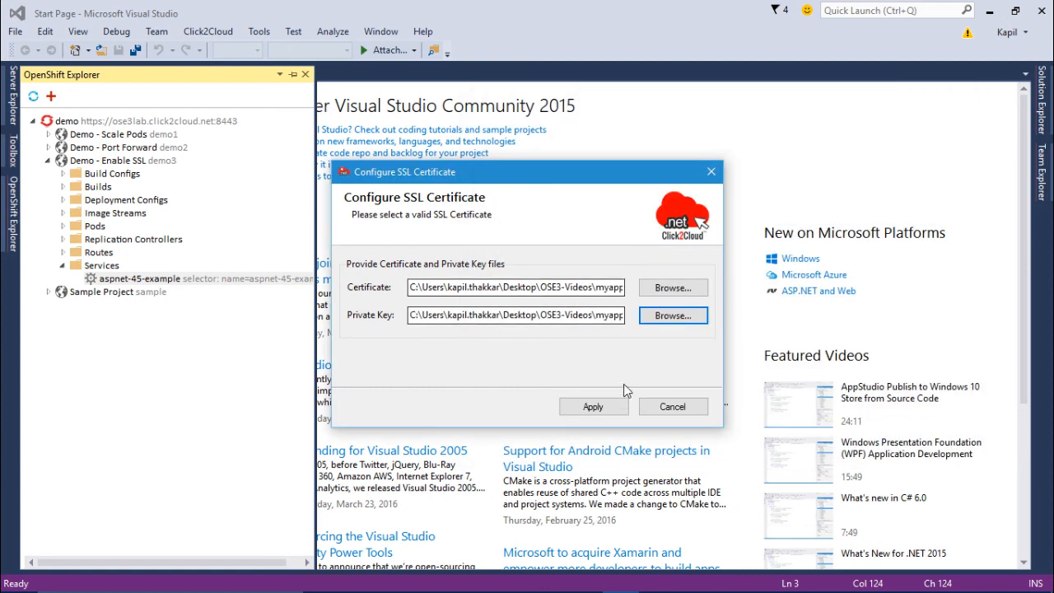
left_click(610, 409)
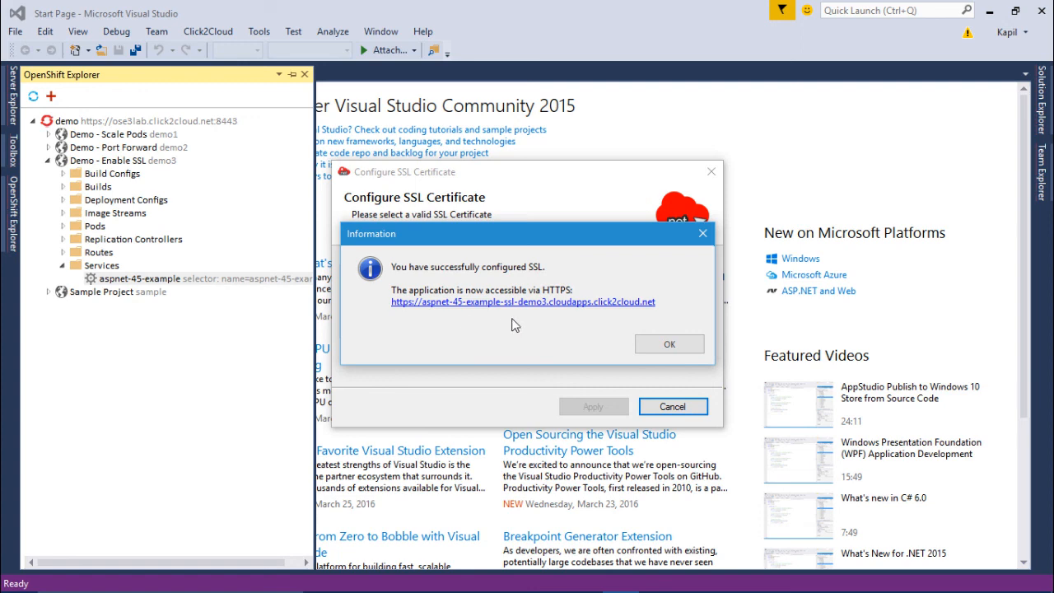
left_click(651, 349)
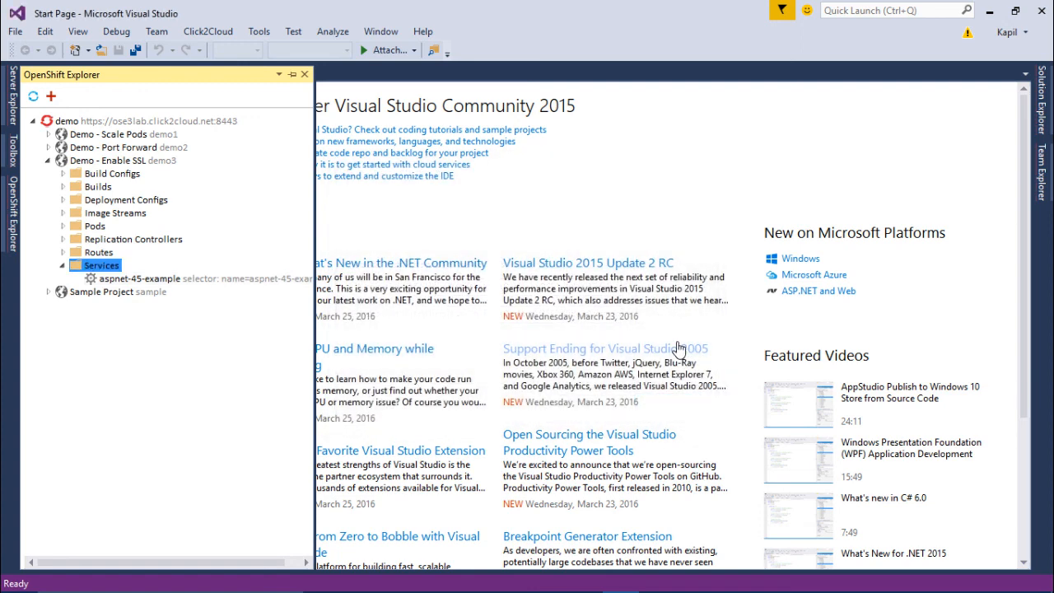
Step: Show the aspnet-45-example-ssl route of Demo - Enable SSL in the web browser
left_click(63, 252)
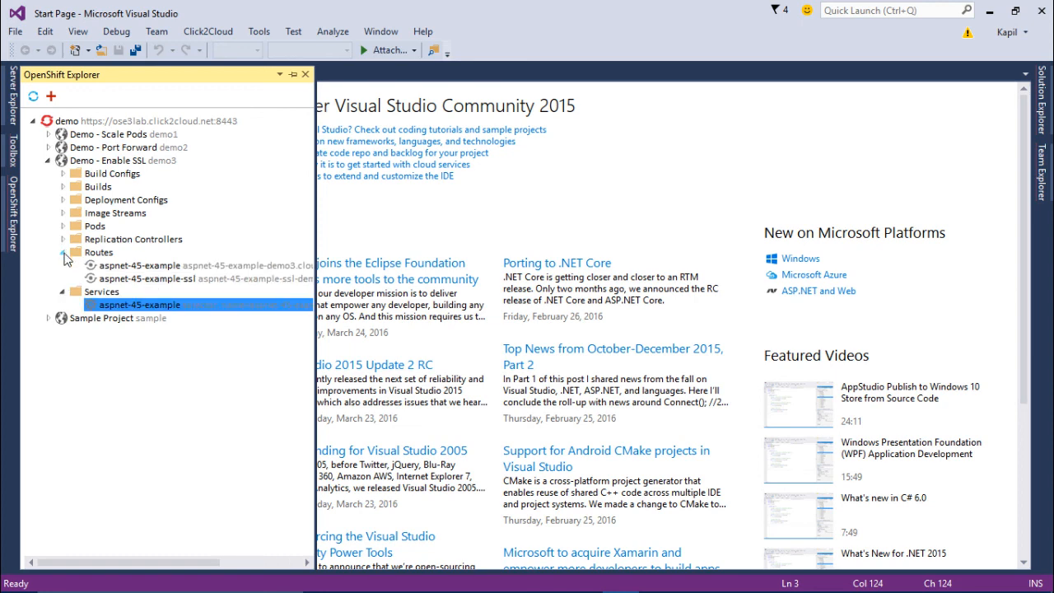
left_click(200, 280)
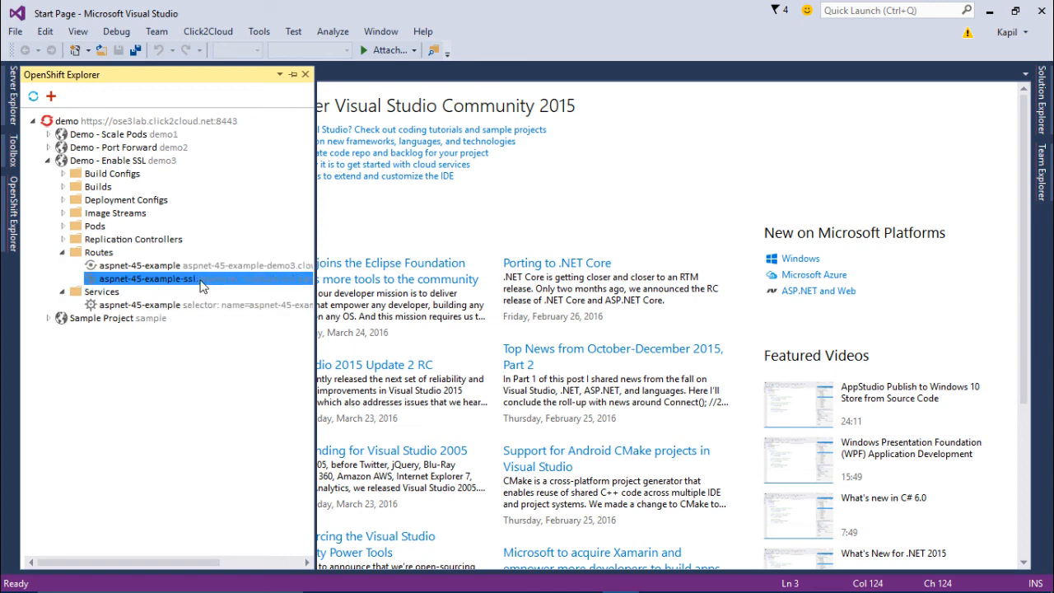
right_click(208, 287)
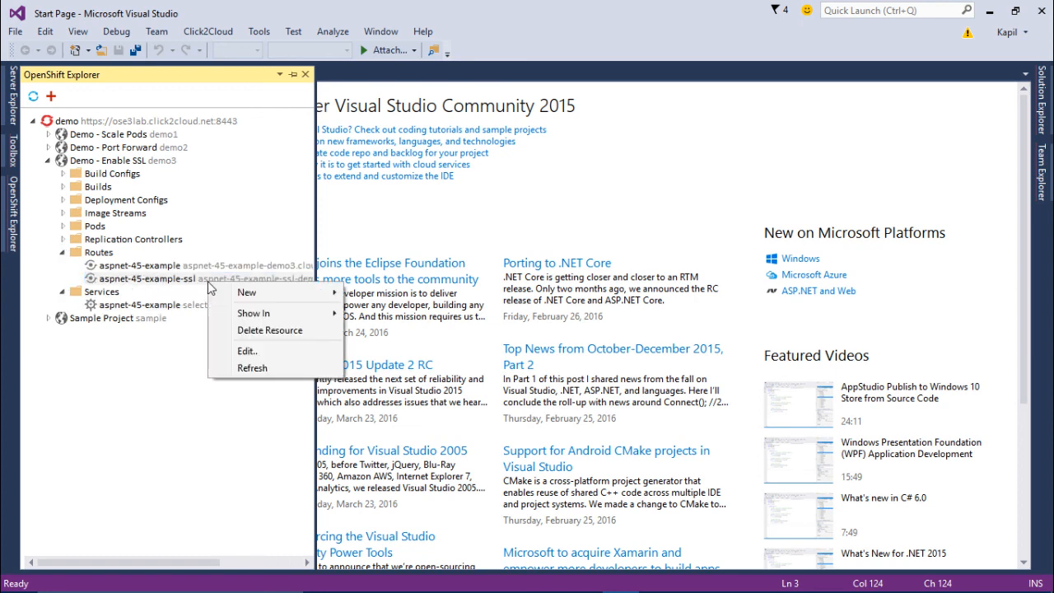
mouse_move(288, 317)
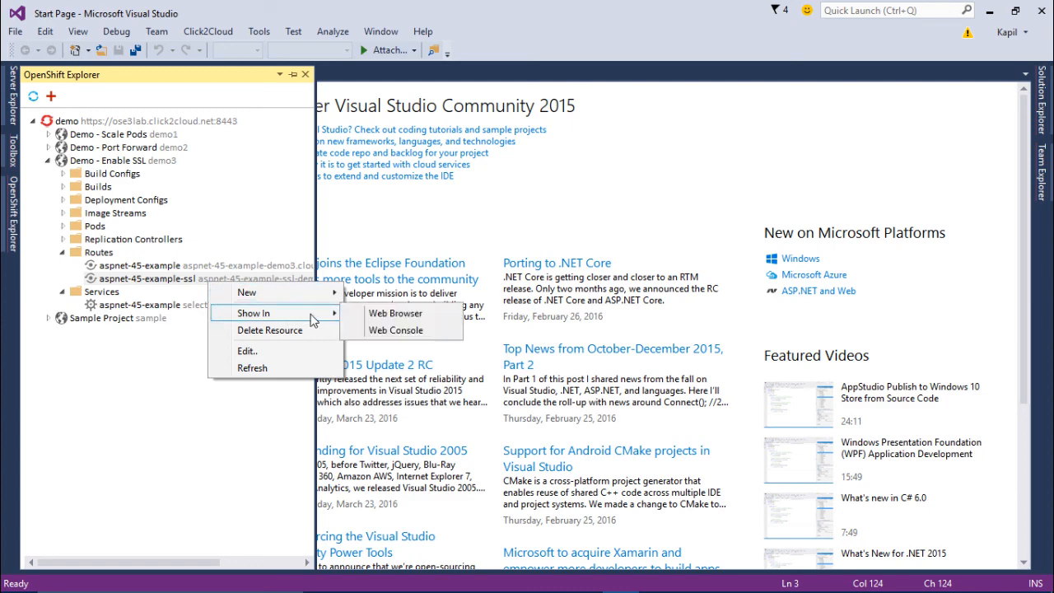
left_click(395, 314)
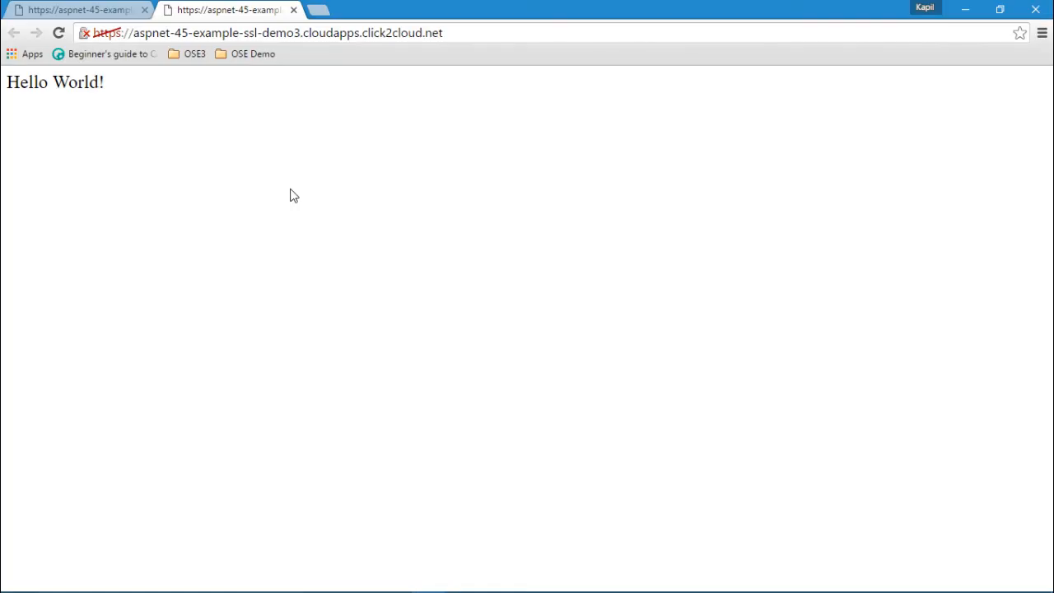